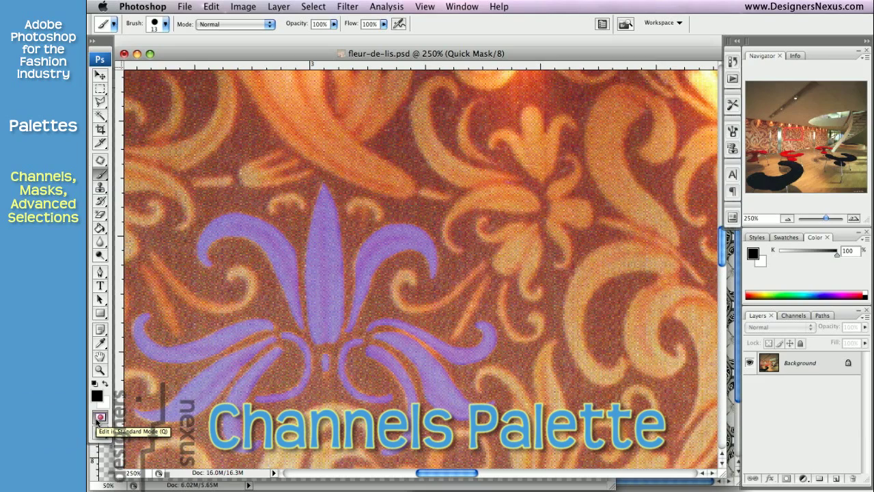
Toggle Quick Mask off and back on, then paint a stroke onto the Quick Mask
click(97, 420)
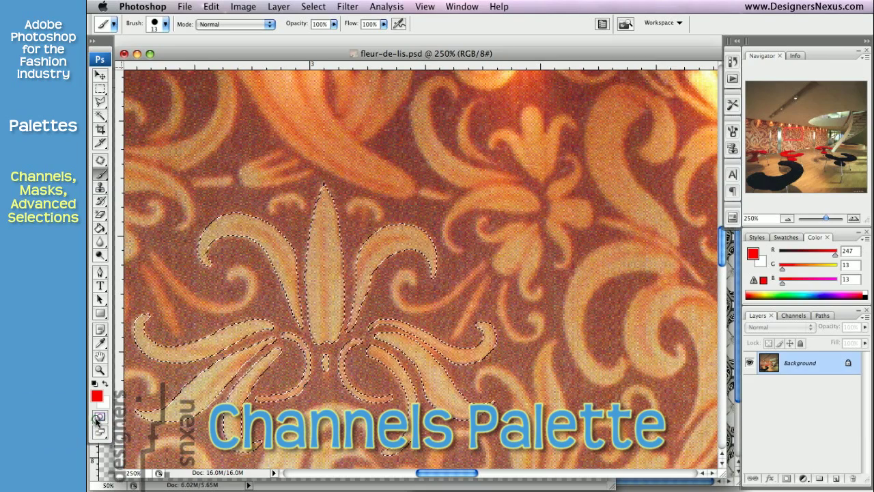
click(97, 420)
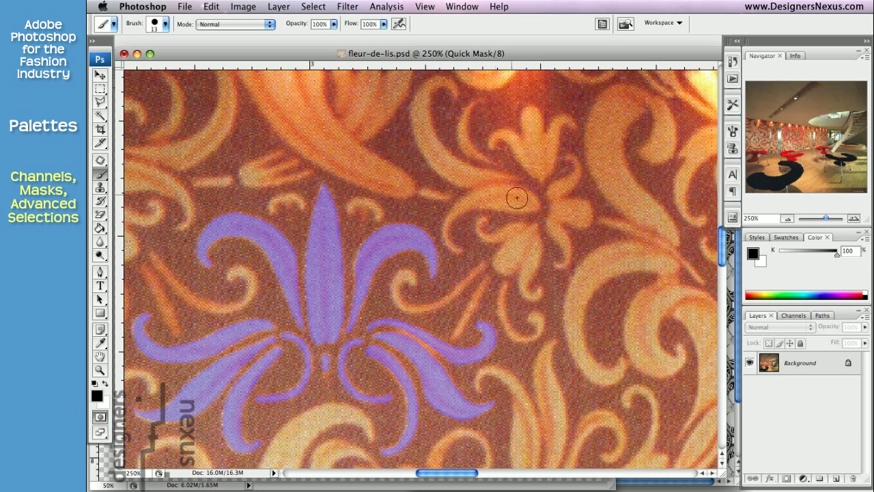
mouse_move(523, 204)
mouse_down()
mouse_move(488, 180)
mouse_move(508, 203)
mouse_move(520, 203)
mouse_move(470, 187)
mouse_move(532, 216)
mouse_move(508, 196)
mouse_move(522, 197)
mouse_move(430, 146)
mouse_move(398, 150)
mouse_move(364, 131)
mouse_move(327, 127)
mouse_move(244, 143)
mouse_up()
Hide the Quick Mask channel, target RGB, and paint a large red blob over the fleur-de-lis
click(787, 316)
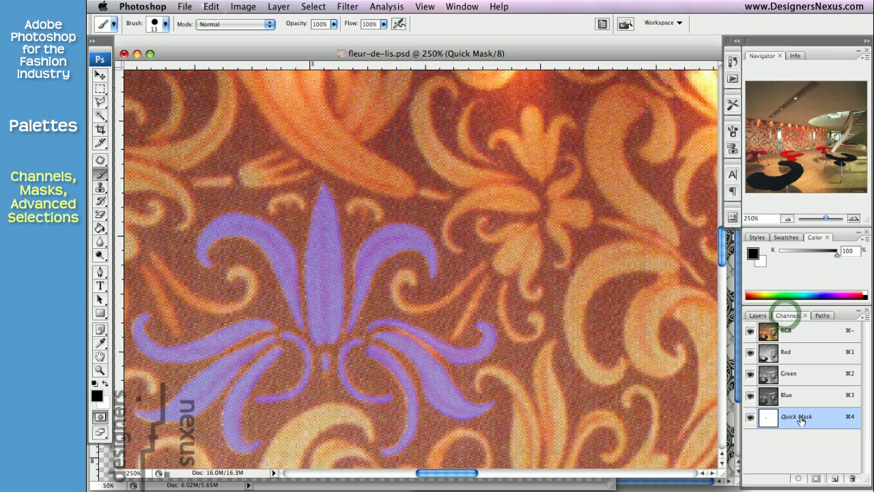
click(800, 417)
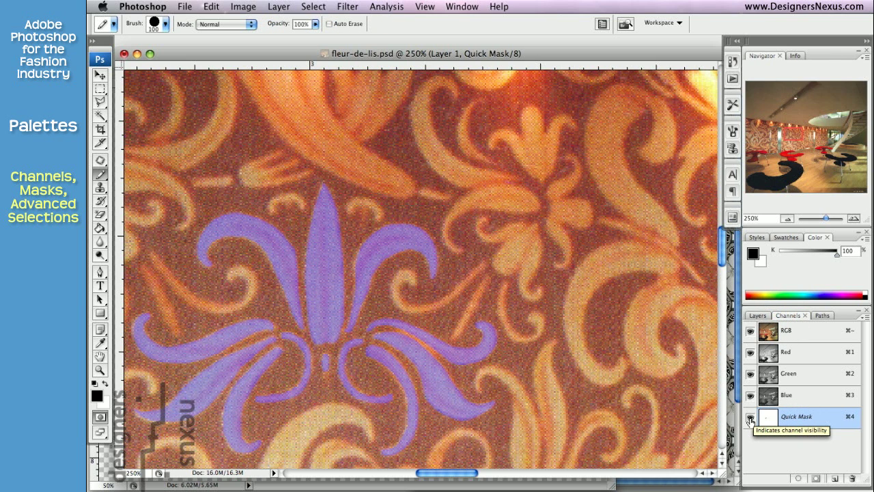
click(750, 418)
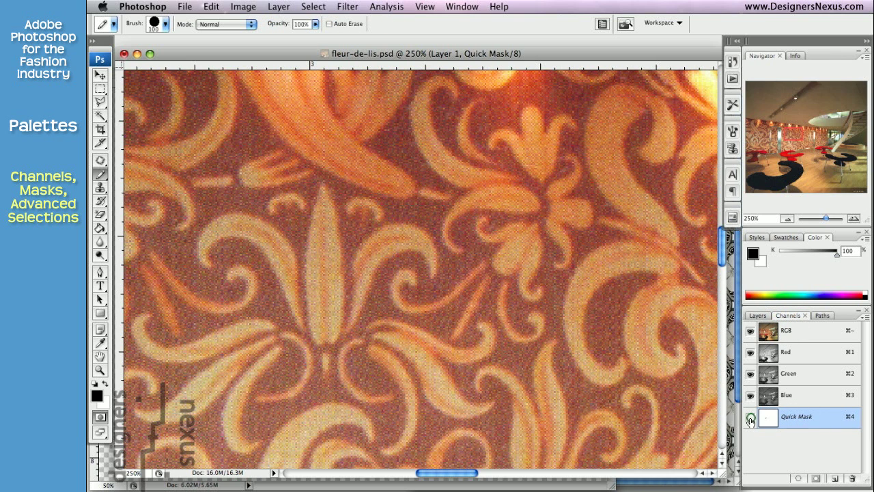
click(806, 334)
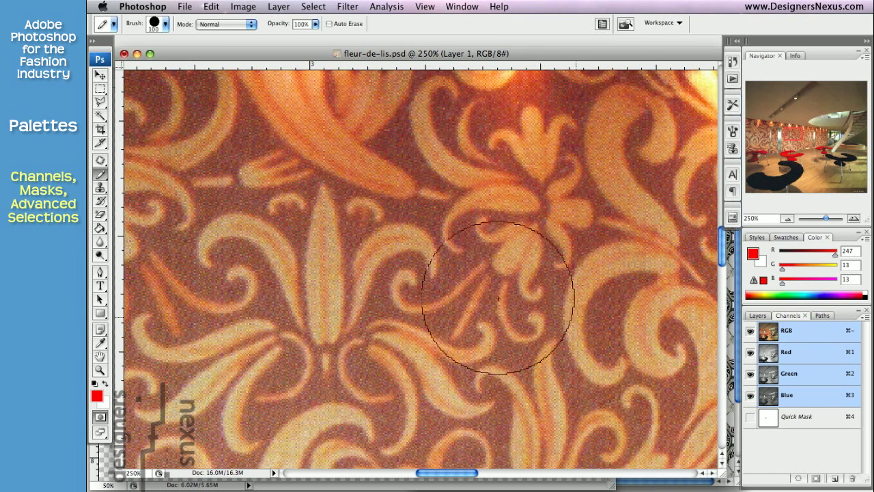
mouse_move(222, 225)
mouse_down()
mouse_move(328, 225)
mouse_move(390, 259)
mouse_move(377, 335)
mouse_move(419, 400)
mouse_move(463, 367)
mouse_move(247, 400)
mouse_move(225, 376)
mouse_move(185, 361)
mouse_move(256, 279)
mouse_up()
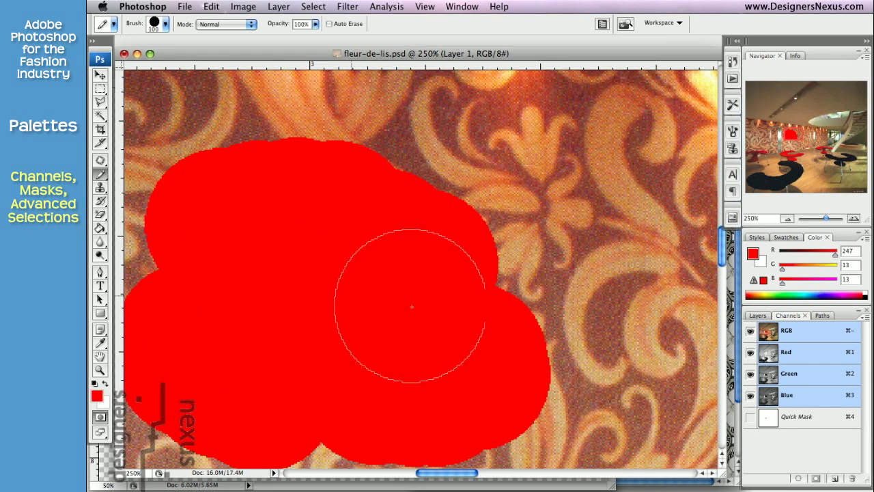
Load the Quick Mask channel as a selection and return to the RGB composite with the mask hidden
click(794, 418)
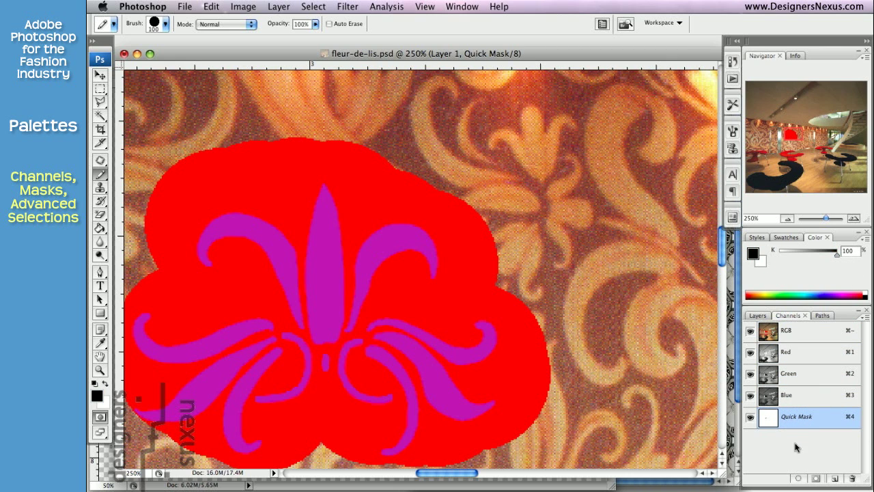
click(797, 480)
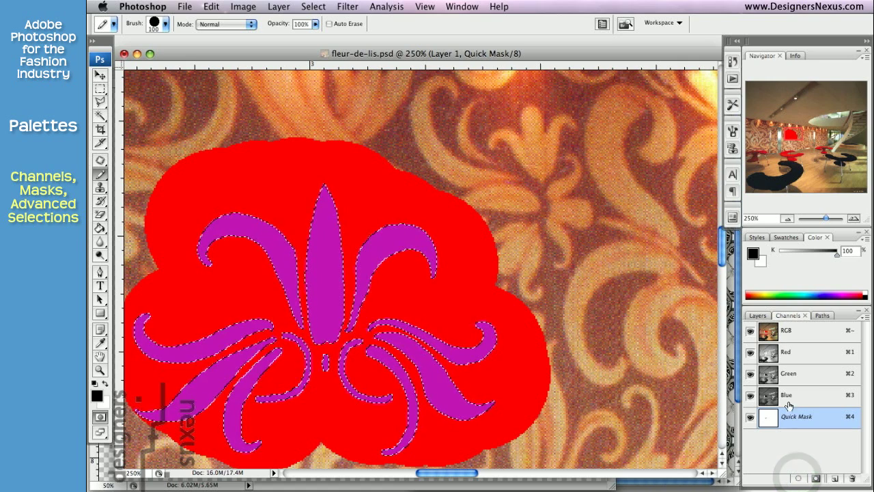
click(786, 331)
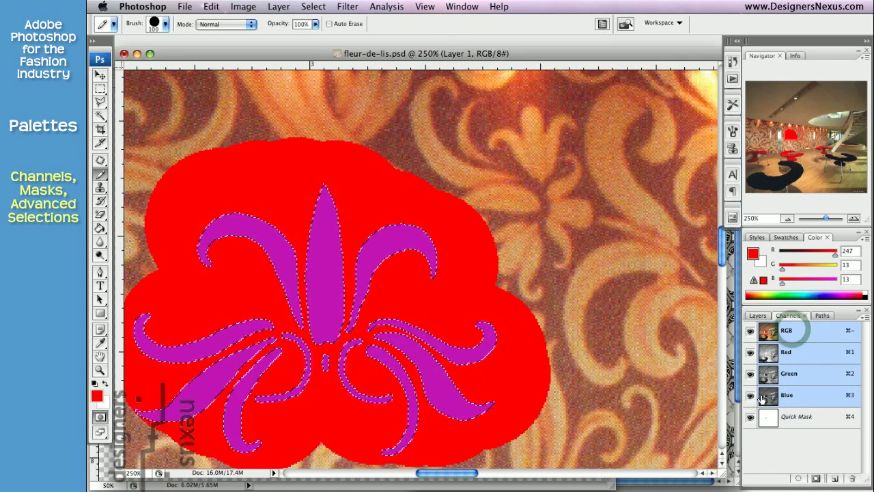
click(751, 416)
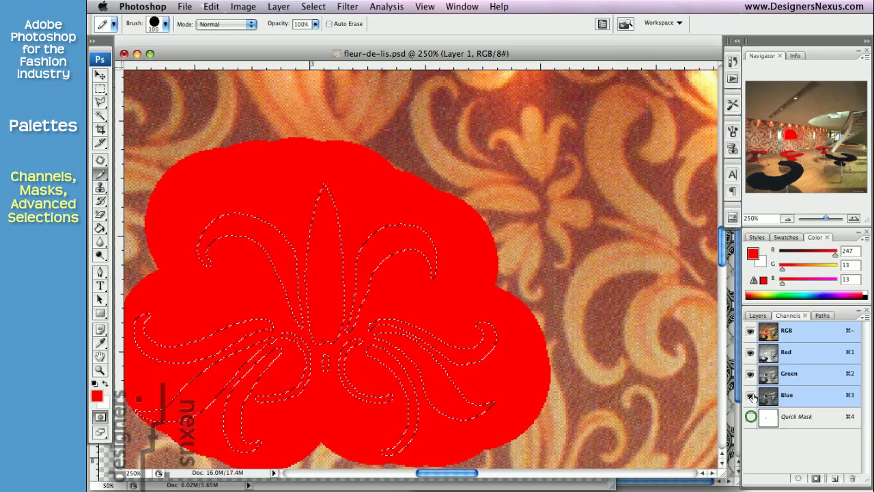
Cut the fleur-de-lis selection onto Layer 2 via Layer via Cut and hide Layer 1
click(759, 315)
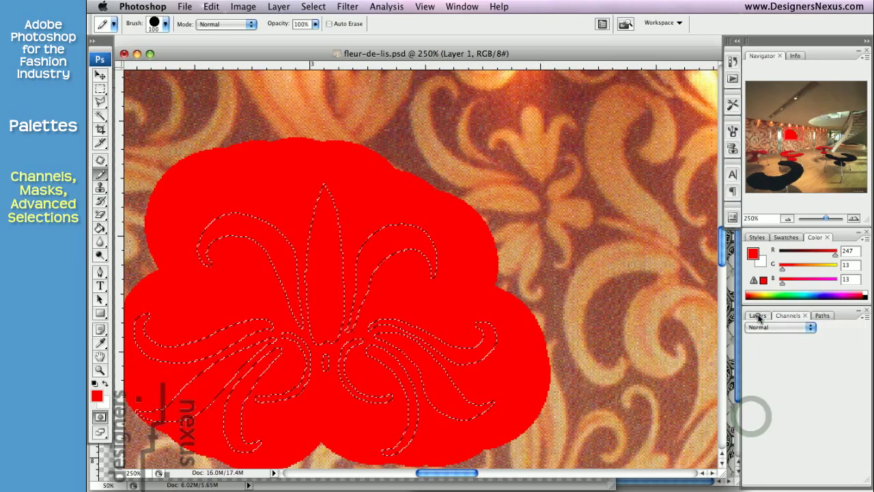
click(101, 88)
right_click(327, 262)
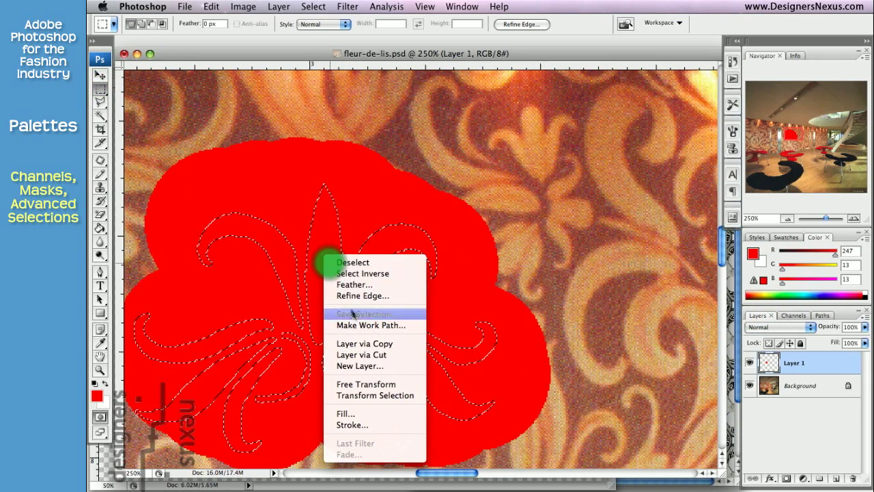
click(364, 355)
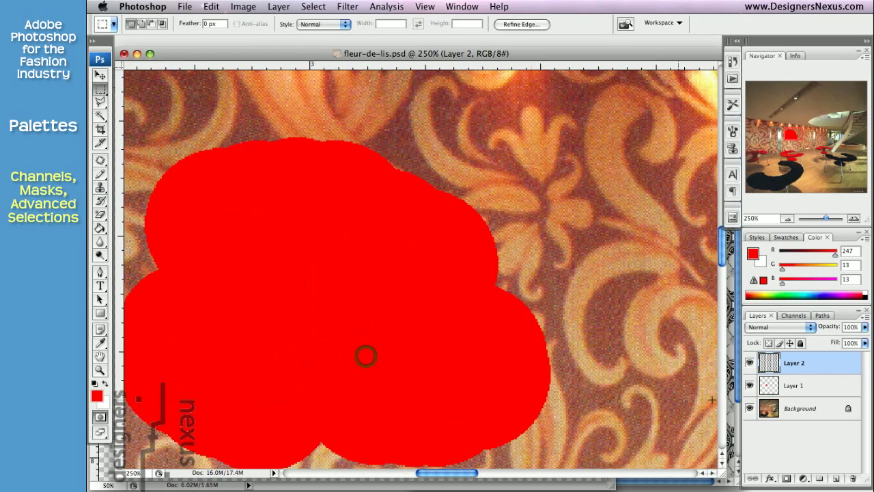
click(750, 385)
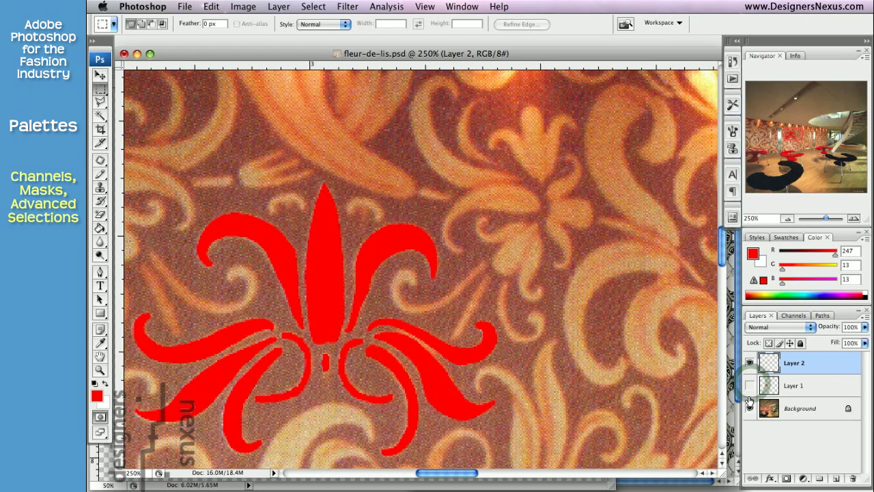
Hide Layer 2 so only the Background fabric image shows
click(750, 408)
key(b)
click(750, 362)
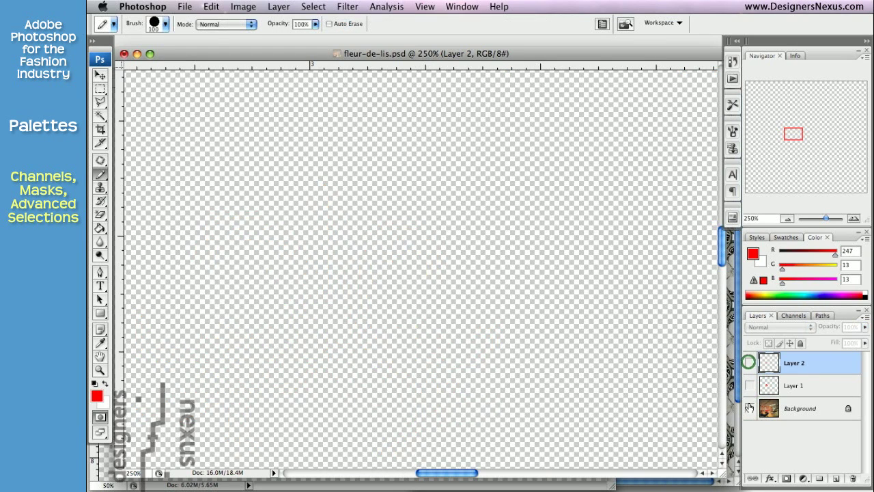
click(750, 407)
Show and target the Quick Mask, trial-move it and undo, then exit Quick Mask as a selection
click(794, 315)
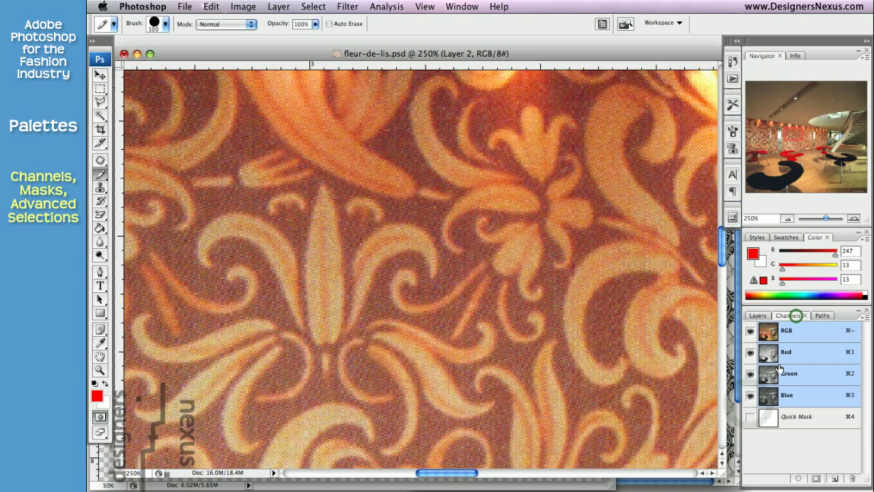
click(750, 417)
click(799, 416)
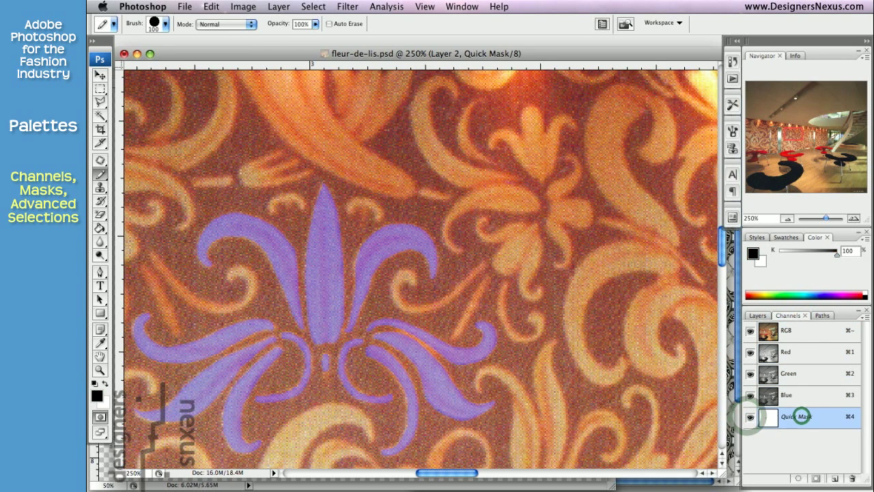
click(101, 75)
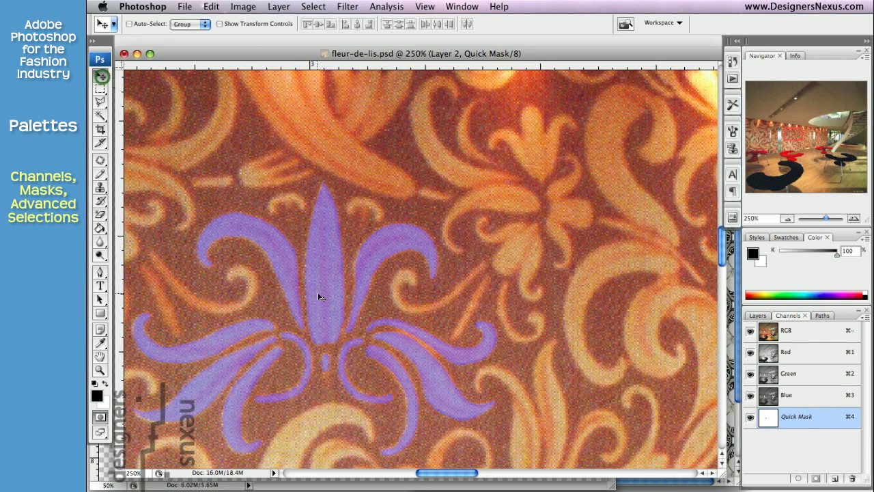
drag(326, 299, 415, 244)
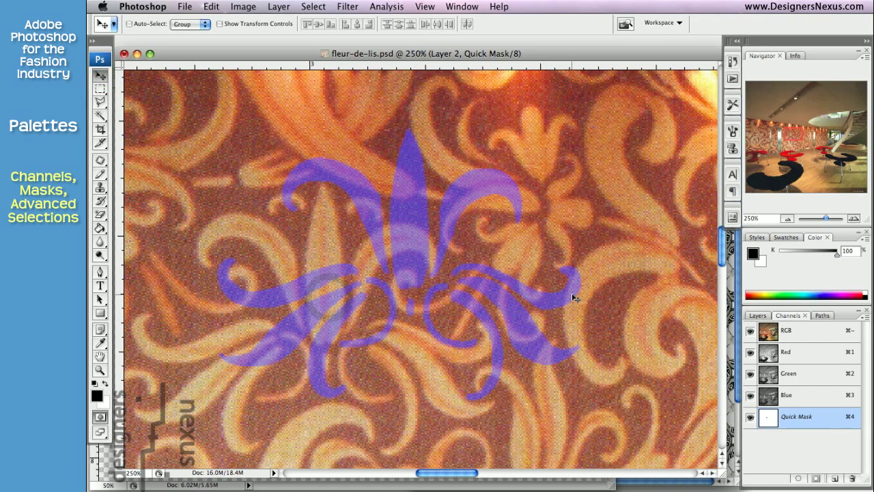
key(super+z)
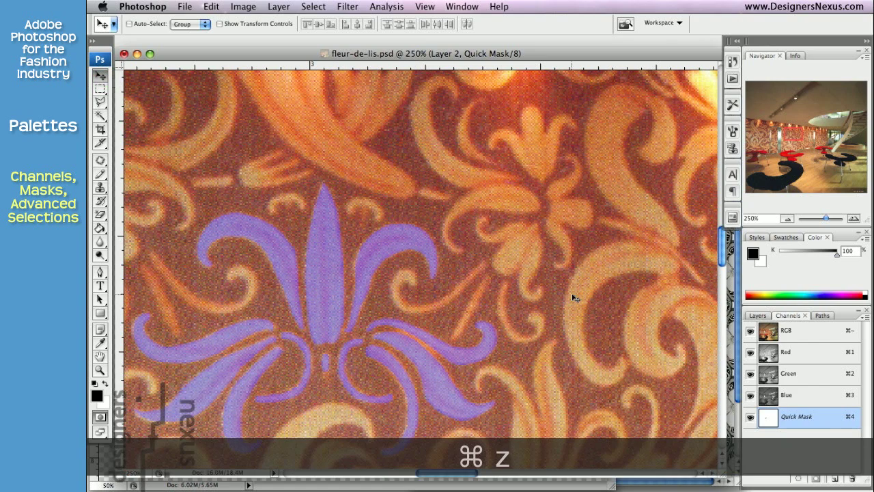
click(839, 415)
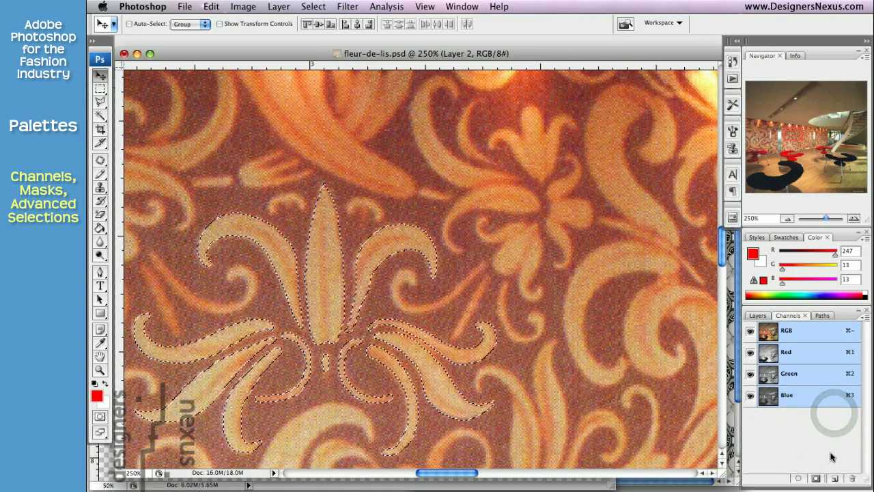
key(super+z)
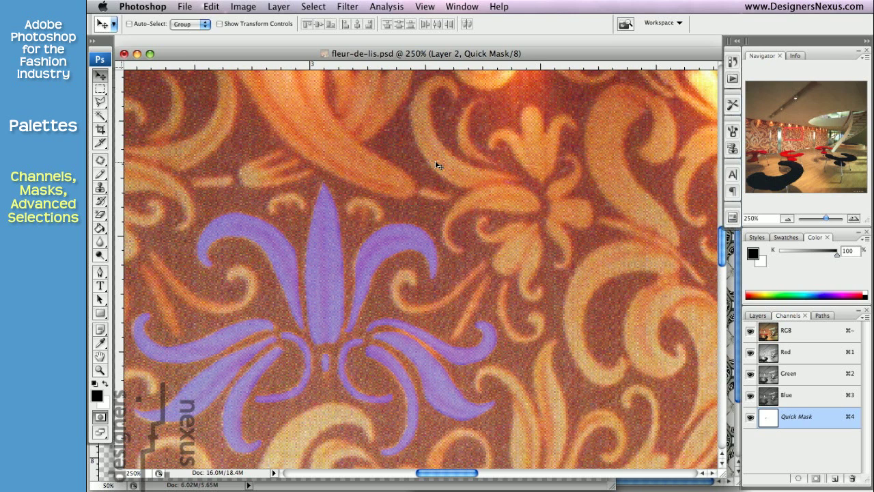
click(100, 416)
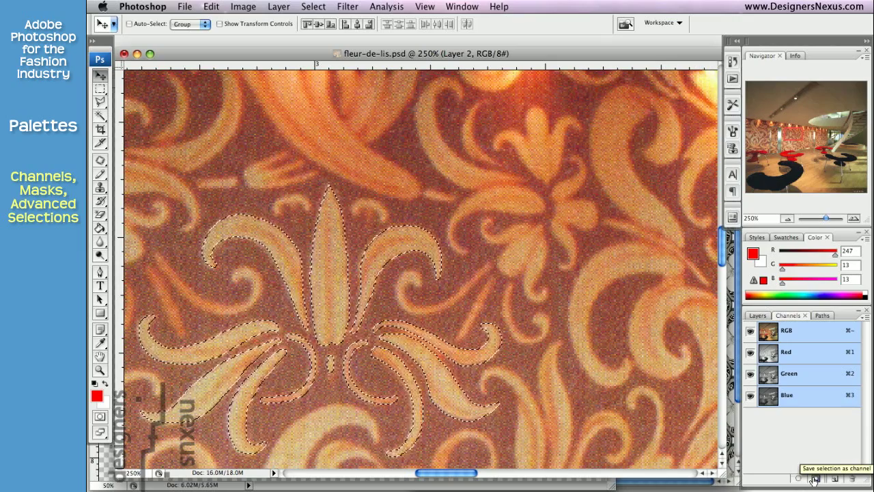
Save the fleur-de-lis selection as channel Alpha 1 and show it over the RGB image
click(814, 479)
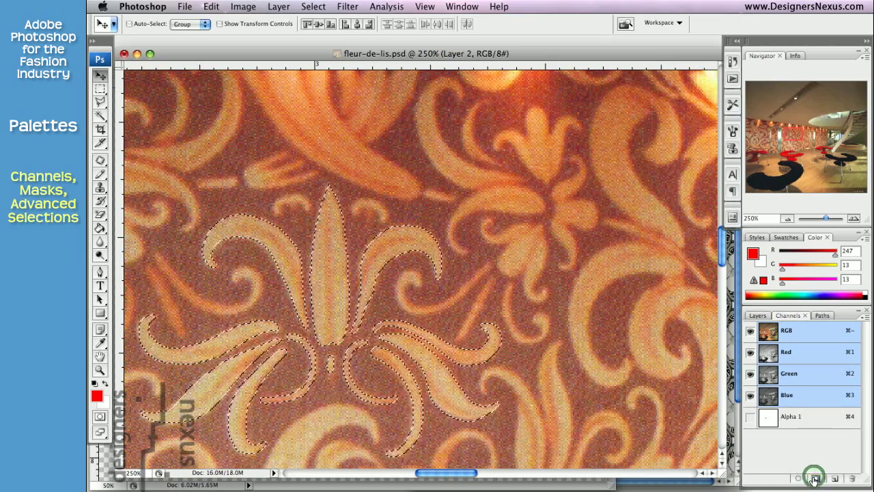
click(800, 418)
click(799, 330)
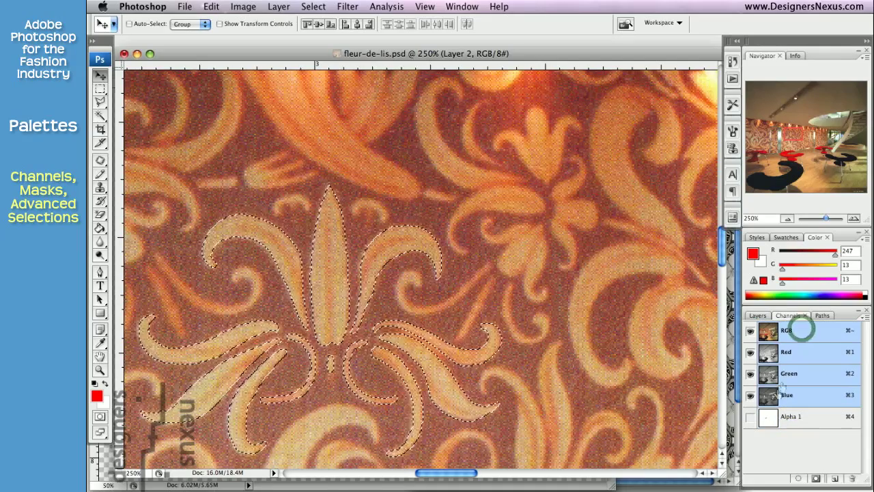
click(750, 417)
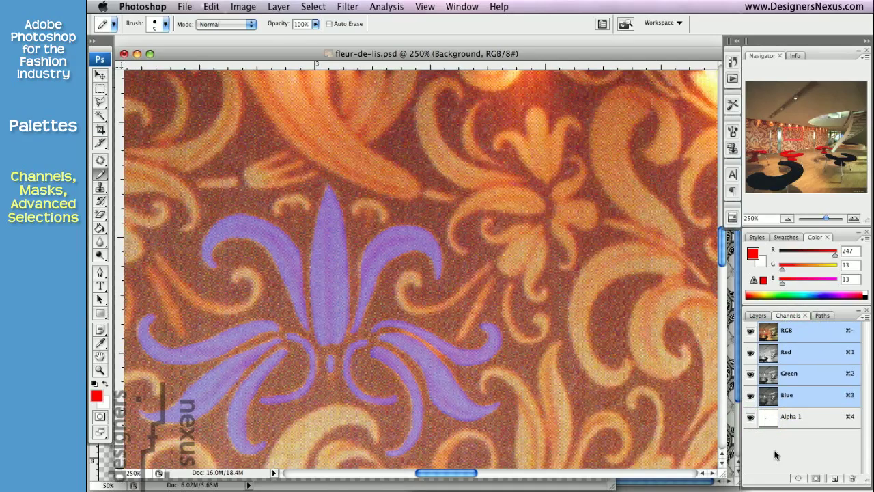
Create a new Alpha 2 channel and paint a first stroke onto it
click(835, 479)
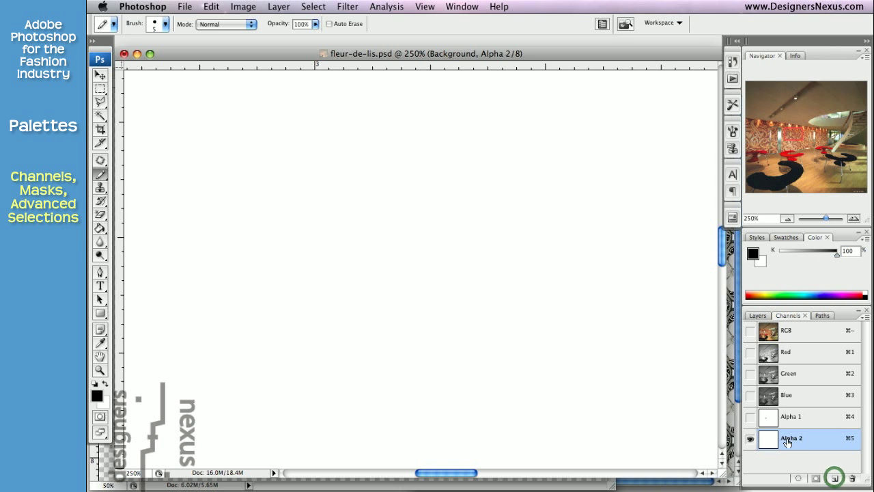
click(750, 330)
mouse_move(540, 138)
mouse_down()
mouse_move(535, 113)
mouse_move(541, 120)
mouse_move(511, 135)
mouse_up()
Set the Alpha 2 channel overlay colour to green in Channel Options
double_click(827, 443)
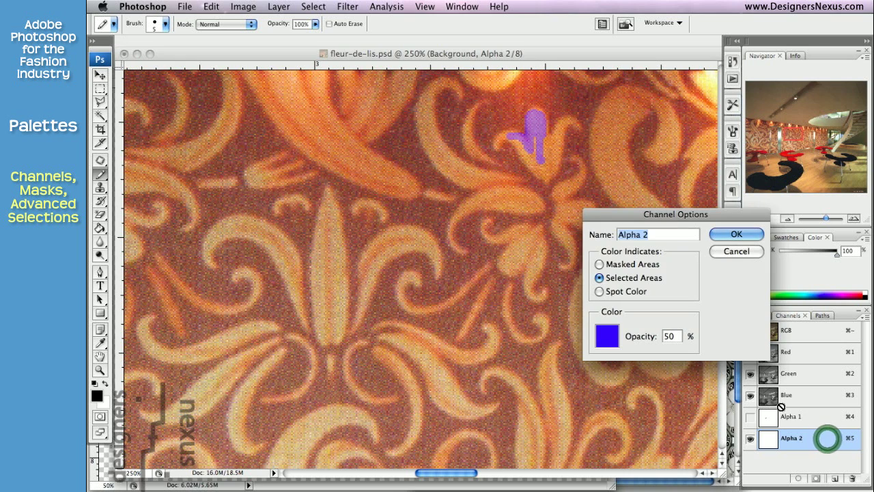
drag(637, 199, 631, 186)
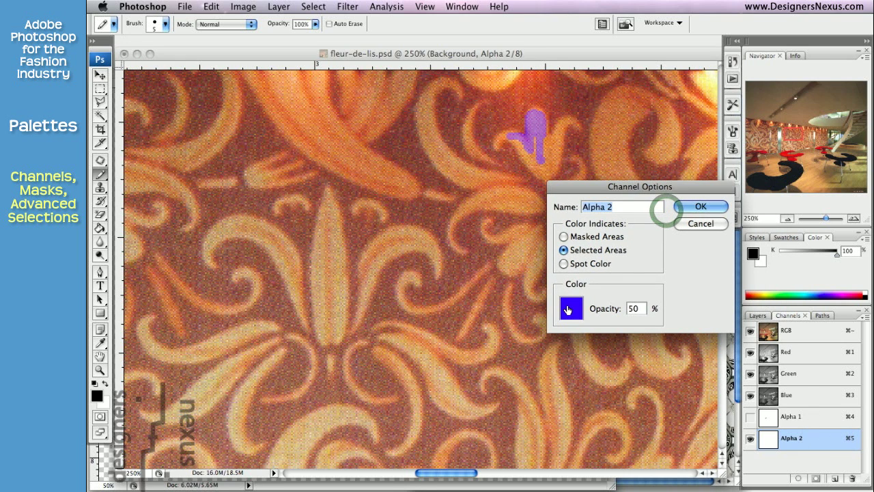
click(571, 307)
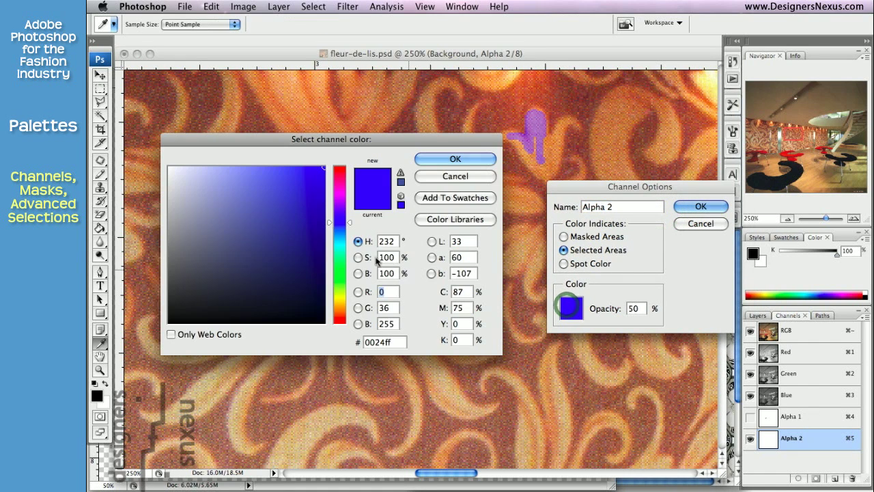
click(339, 268)
click(455, 159)
click(704, 206)
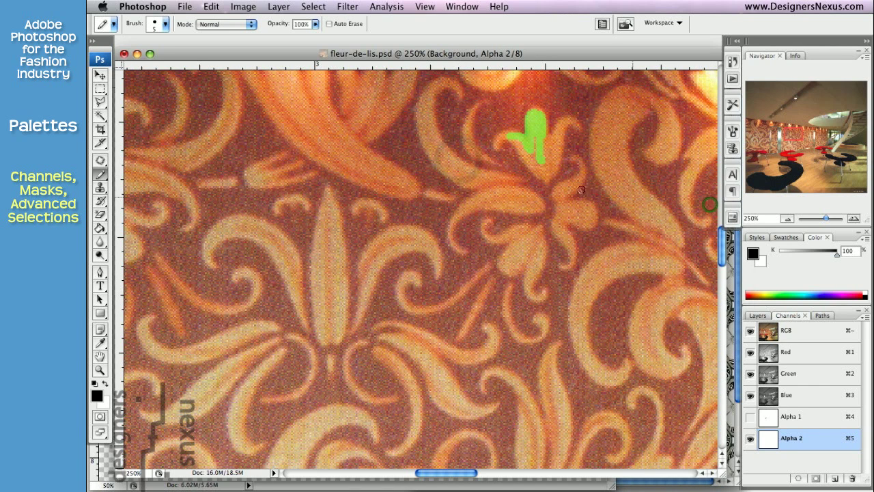
Paint the upper-right floral motif's petal, curl and leaf onto Alpha 2, then blur its edges
mouse_move(531, 138)
mouse_down()
mouse_move(536, 169)
mouse_move(550, 171)
mouse_move(575, 124)
mouse_move(562, 123)
mouse_move(546, 146)
mouse_move(545, 130)
mouse_move(494, 144)
mouse_up()
mouse_move(463, 94)
mouse_down()
mouse_move(427, 91)
mouse_move(419, 126)
mouse_move(457, 181)
mouse_move(503, 177)
mouse_up()
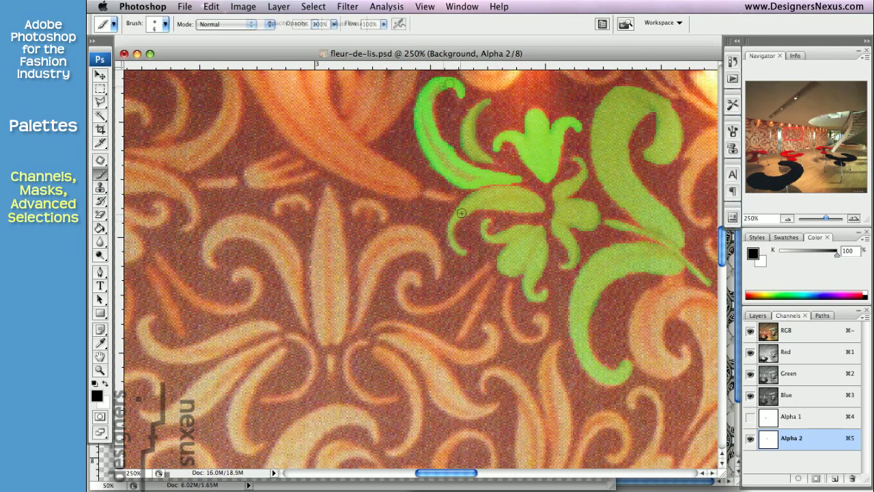
mouse_move(527, 195)
mouse_down()
mouse_move(478, 195)
mouse_move(466, 250)
mouse_up()
click(101, 241)
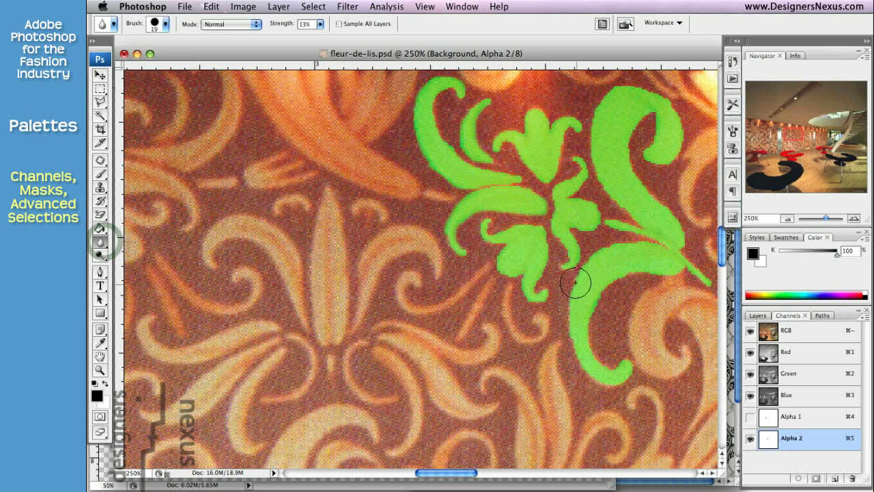
mouse_move(586, 253)
mouse_down()
mouse_move(606, 363)
mouse_move(630, 274)
mouse_move(692, 276)
mouse_move(662, 231)
mouse_move(631, 147)
mouse_move(661, 137)
mouse_move(682, 145)
mouse_move(640, 90)
mouse_move(603, 103)
mouse_move(606, 188)
mouse_move(633, 215)
mouse_move(579, 133)
mouse_move(528, 158)
mouse_up()
key(b)
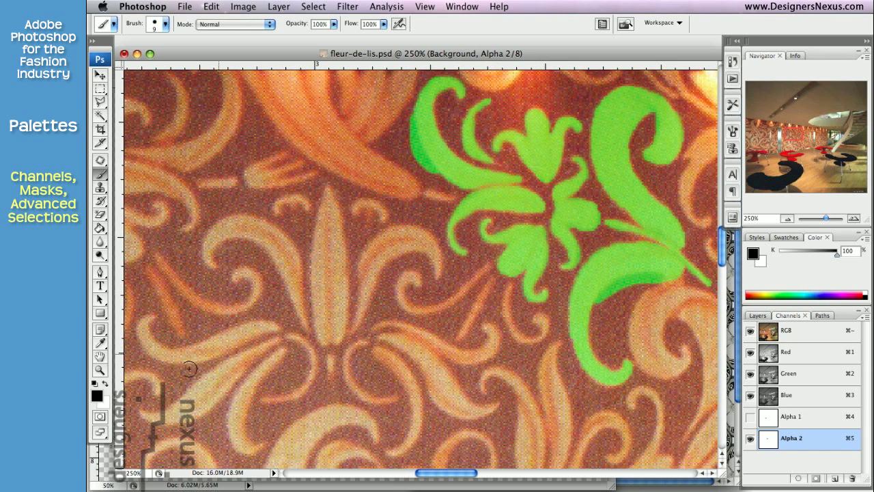
Paint white over the motif curls' darker edges on Alpha 2, then load Alpha 2 as a selection
click(105, 384)
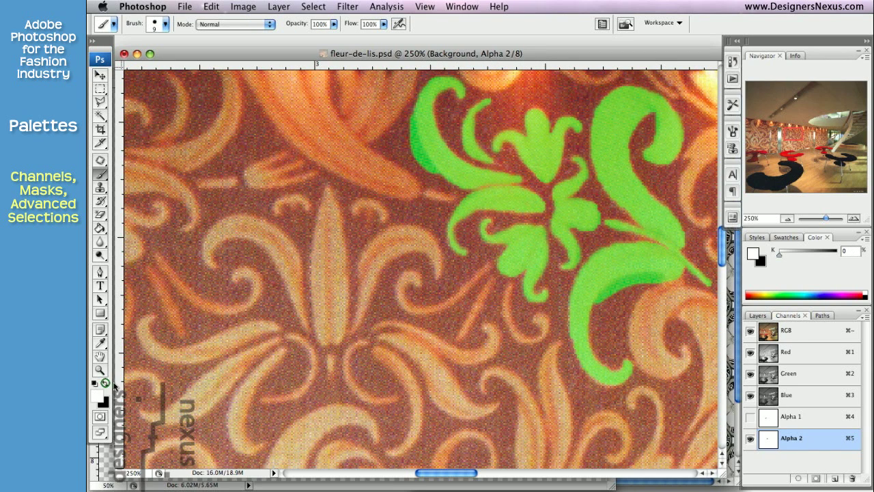
mouse_move(409, 115)
mouse_down()
mouse_move(413, 154)
mouse_move(433, 177)
mouse_move(418, 140)
mouse_up()
drag(646, 282, 599, 302)
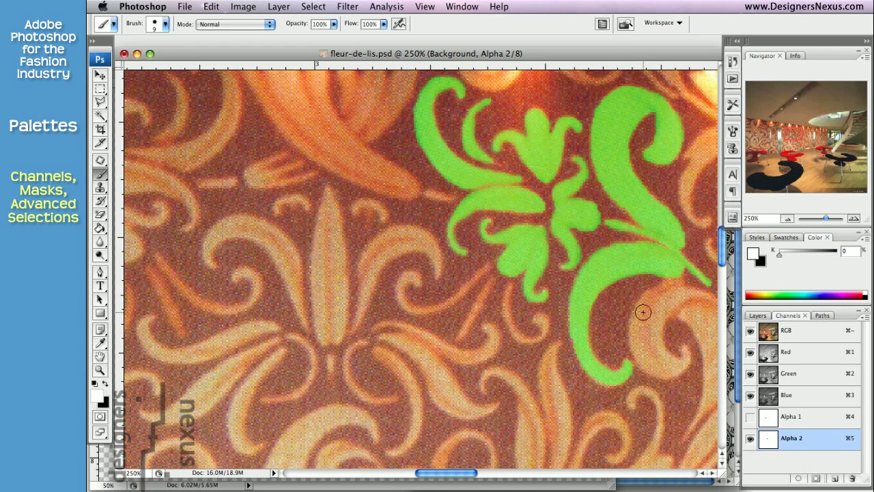
click(798, 478)
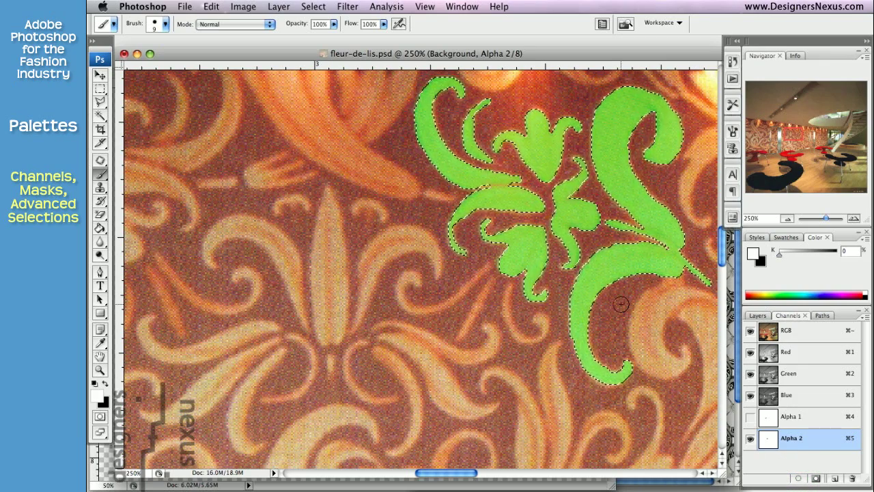
click(796, 330)
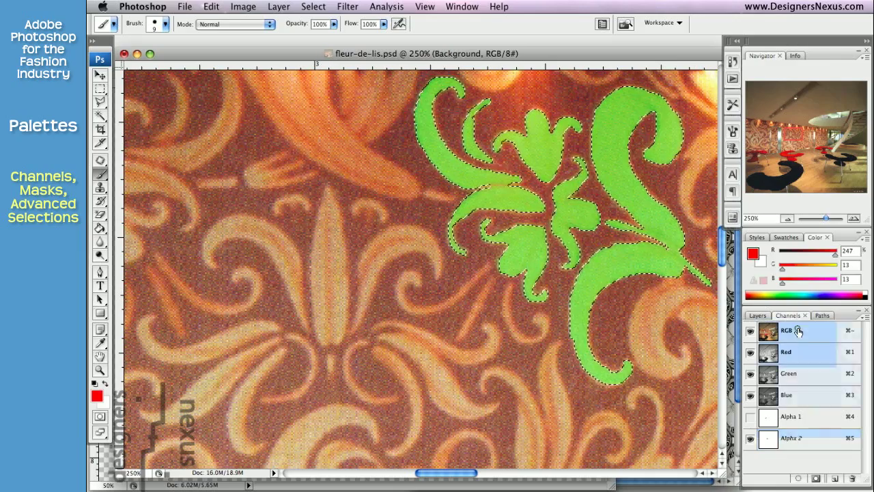
click(751, 440)
click(751, 441)
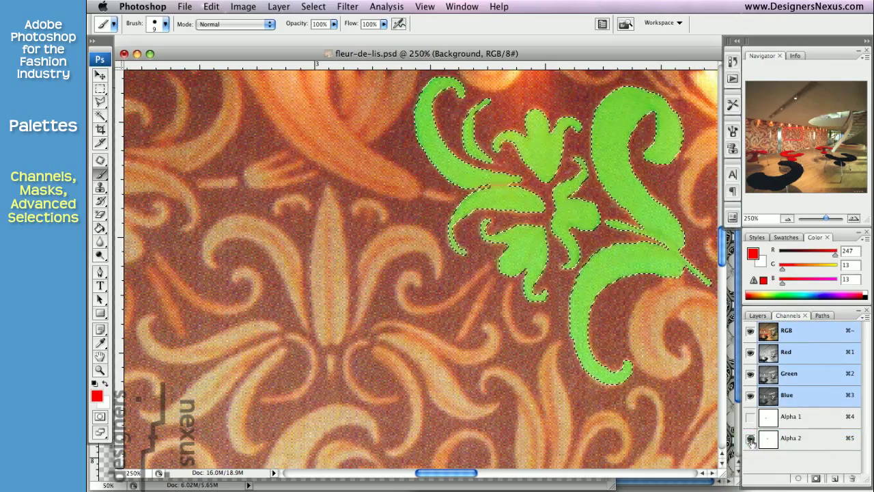
click(802, 440)
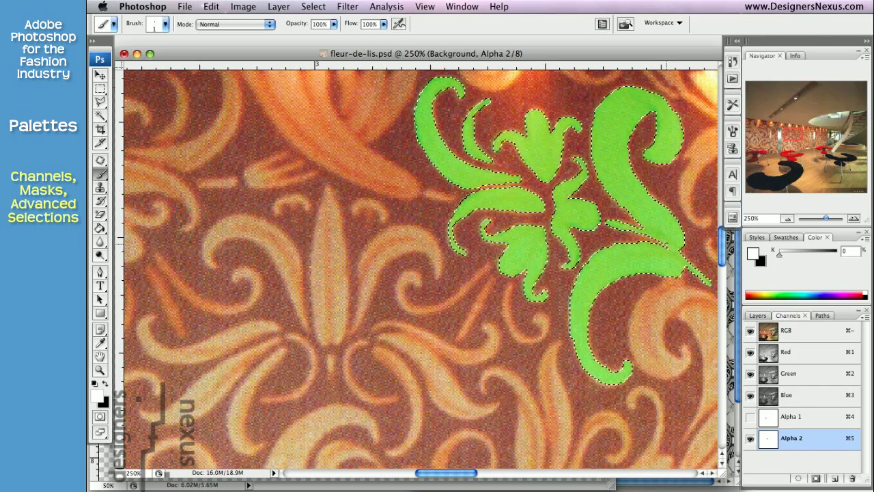
click(187, 7)
click(207, 153)
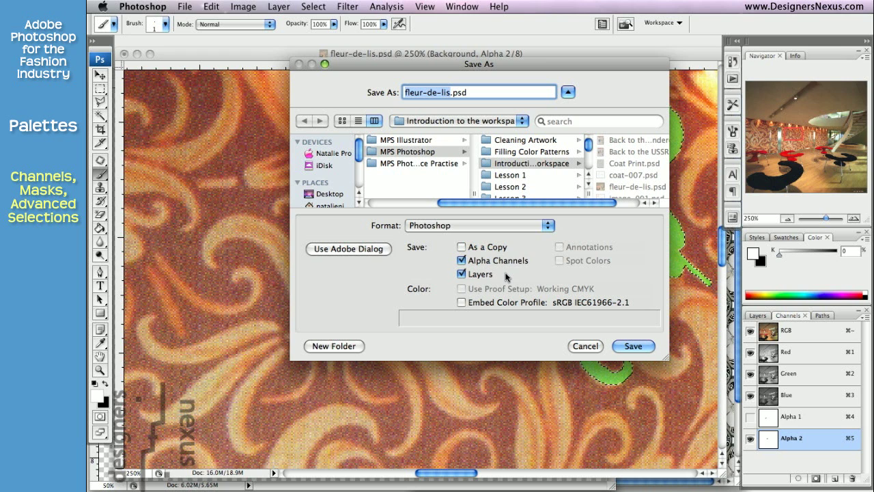
click(525, 230)
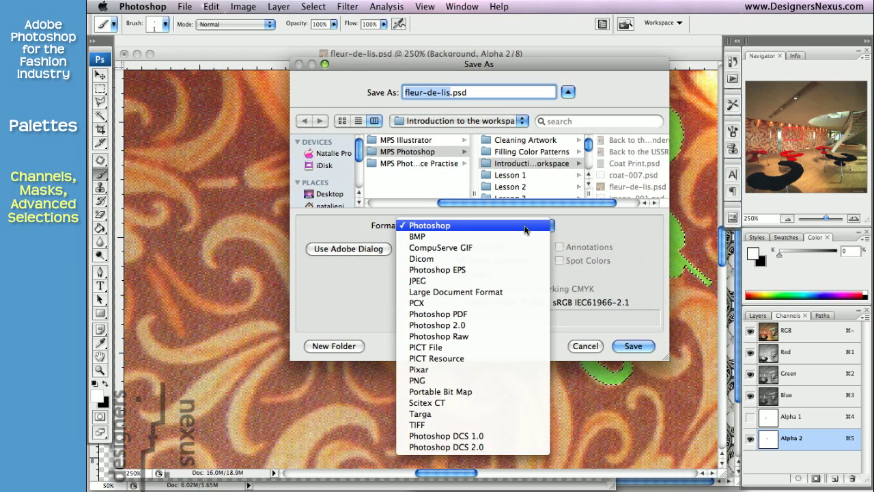
click(478, 424)
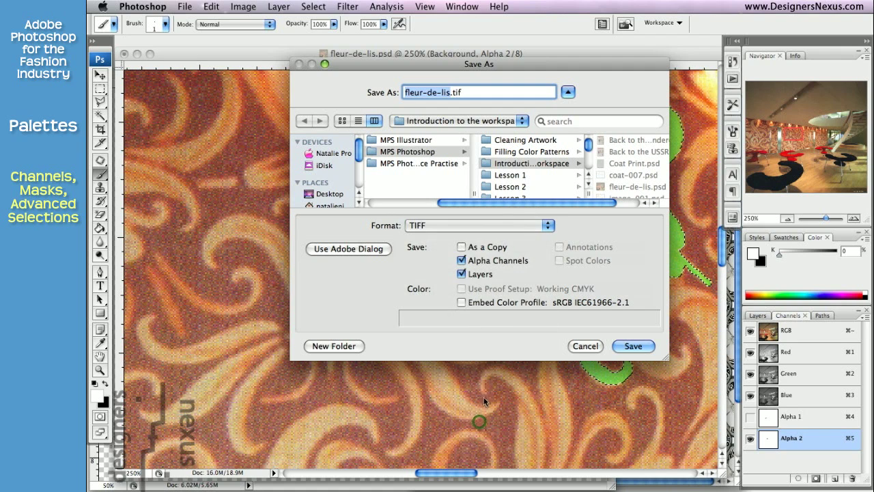
click(463, 261)
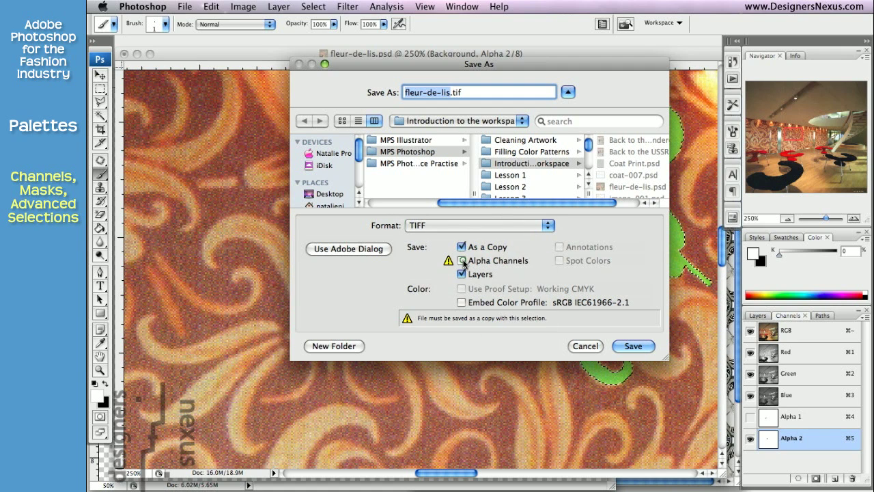
click(463, 261)
click(478, 225)
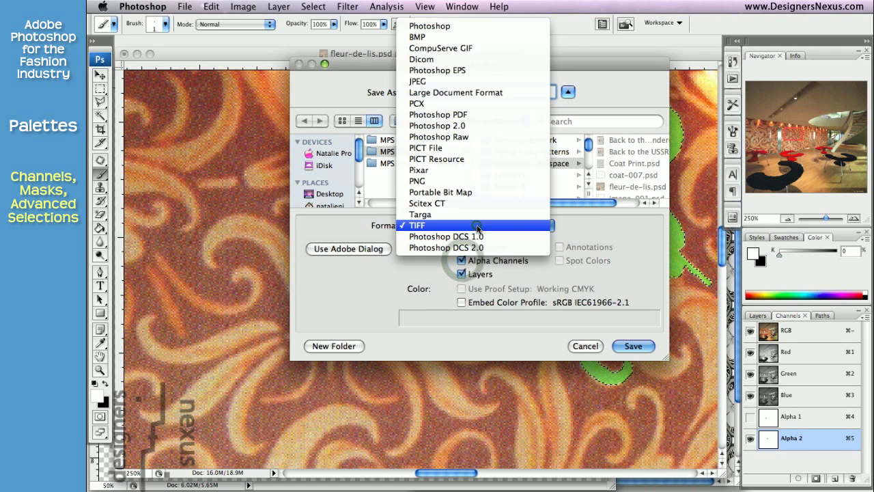
click(428, 82)
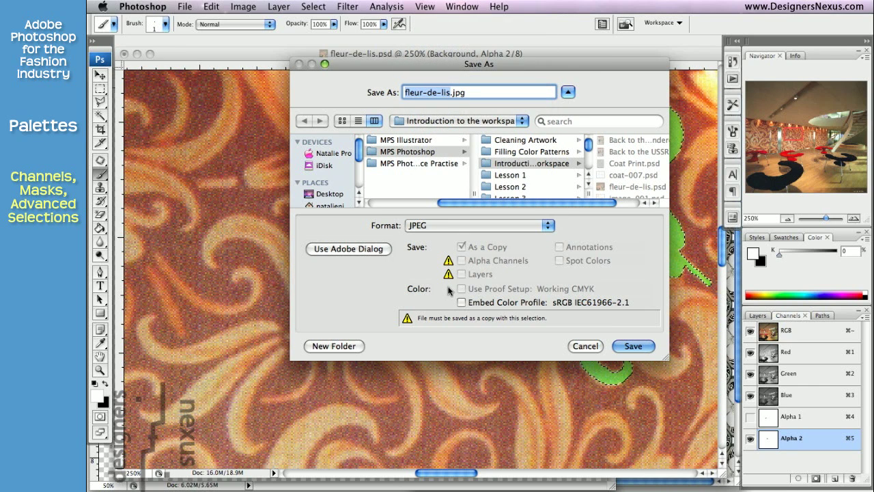
click(586, 346)
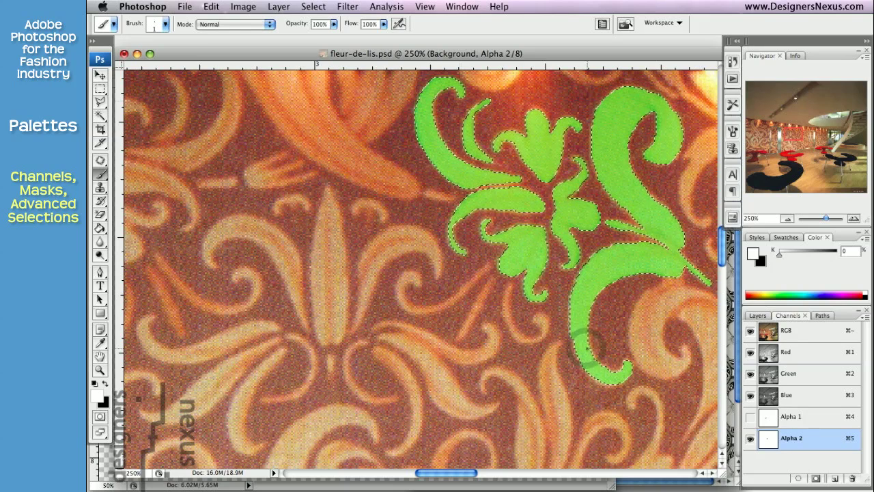
Drop the selection and show the purple Alpha 1 overlay alongside green Alpha 2
key(super+d)
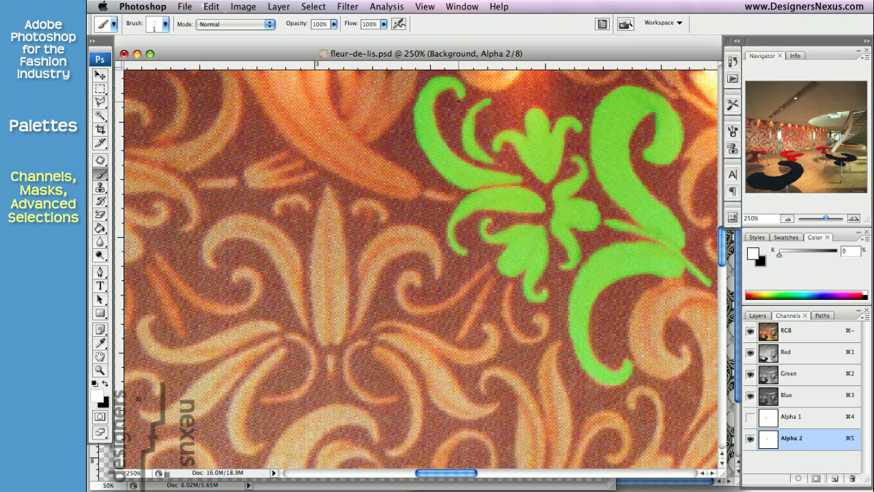
click(750, 417)
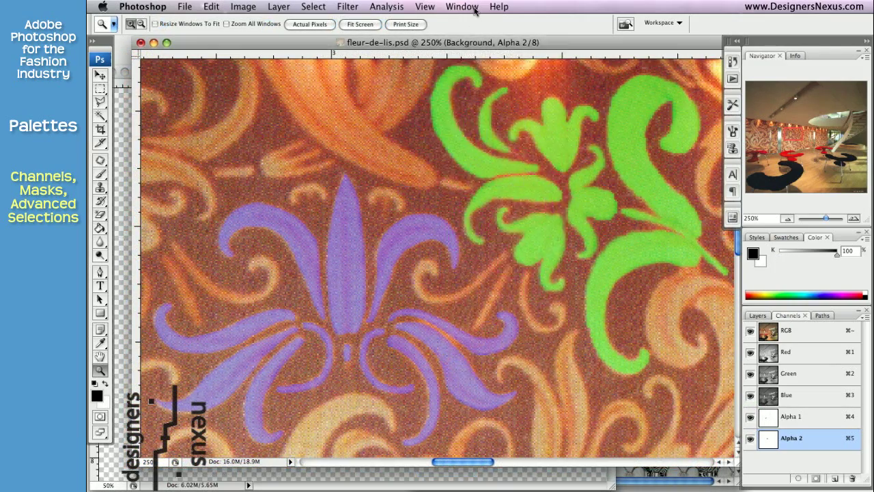
click(473, 7)
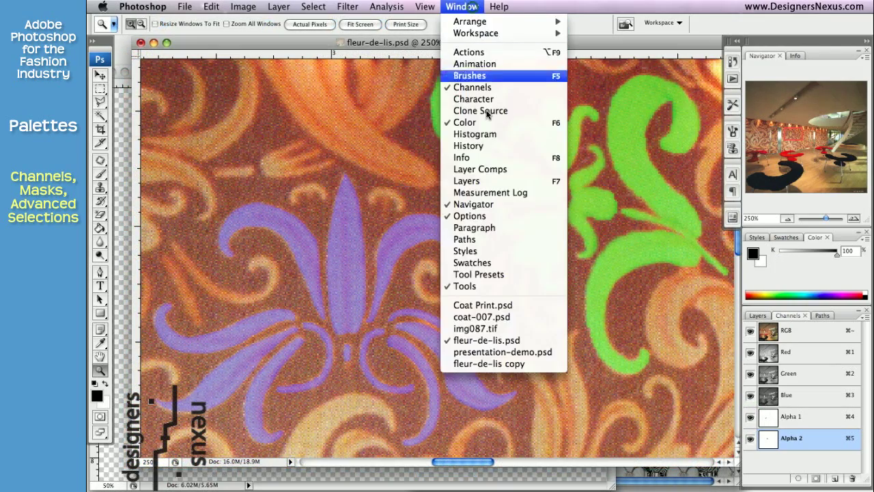
On the fleur-de-lis copy document, zoom in on the central leaf and select it with the Magic Wand
click(506, 364)
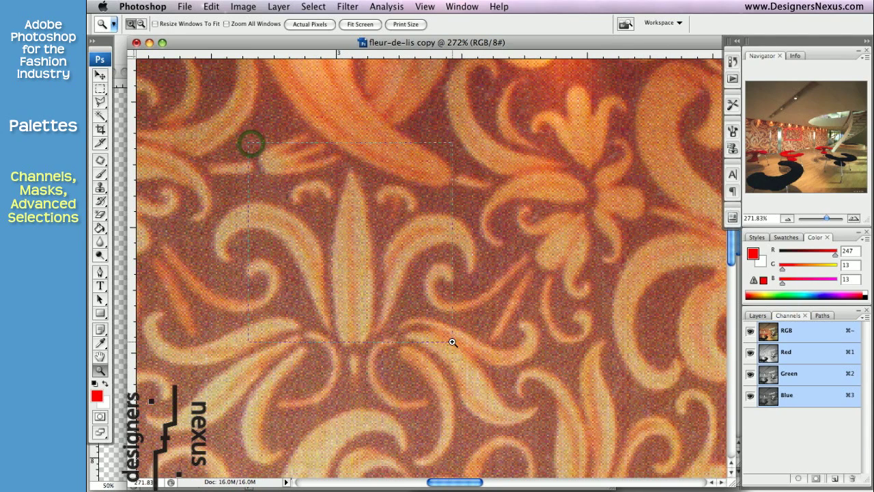
click(427, 321)
click(280, 109)
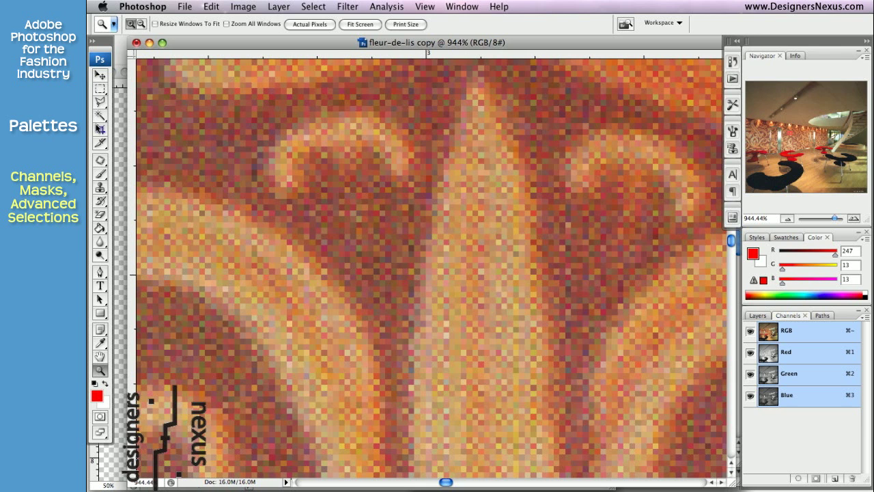
click(100, 116)
click(492, 230)
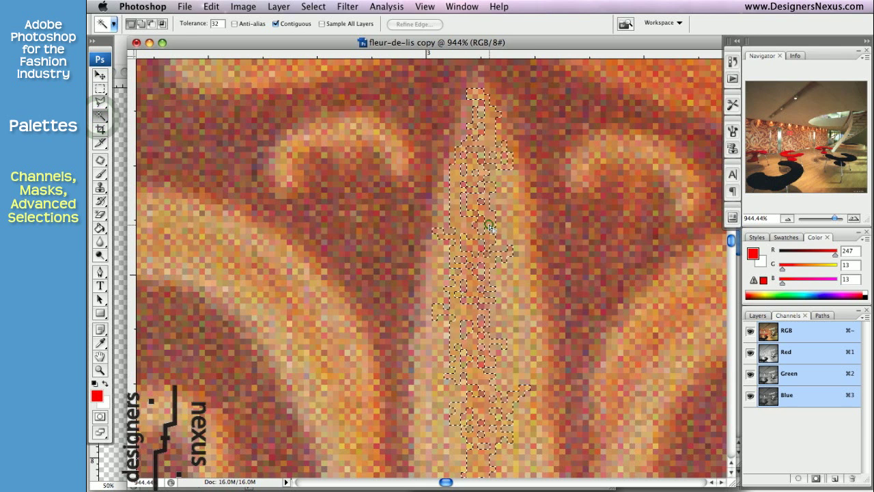
Set Magic Wand tolerance to 60 with Anti-alias on, reselect the leaf, then deselect
double_click(217, 24)
text(60)
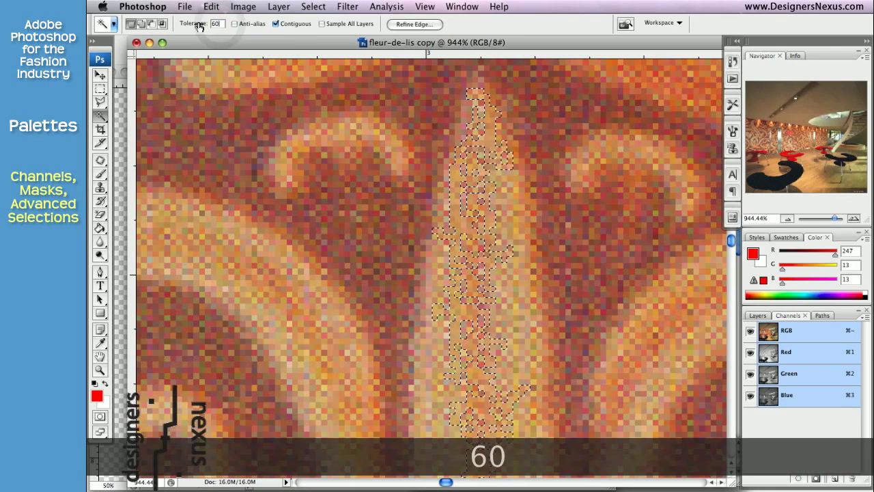
click(233, 24)
click(282, 268)
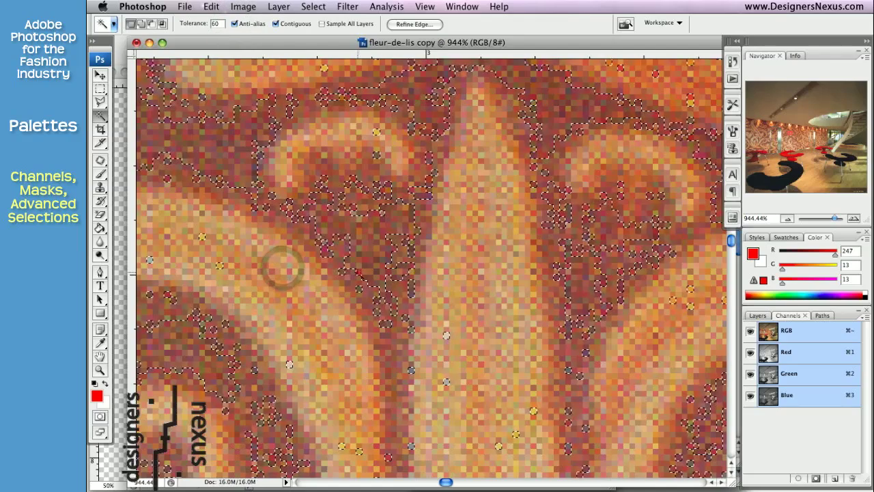
key(super+d)
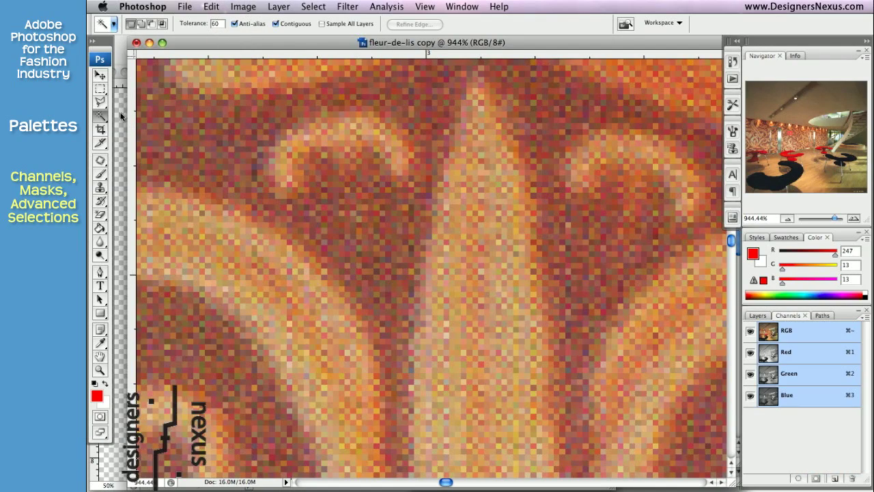
Cancel a first lasso outline around the leaf and zoom the view out to 500%
click(99, 103)
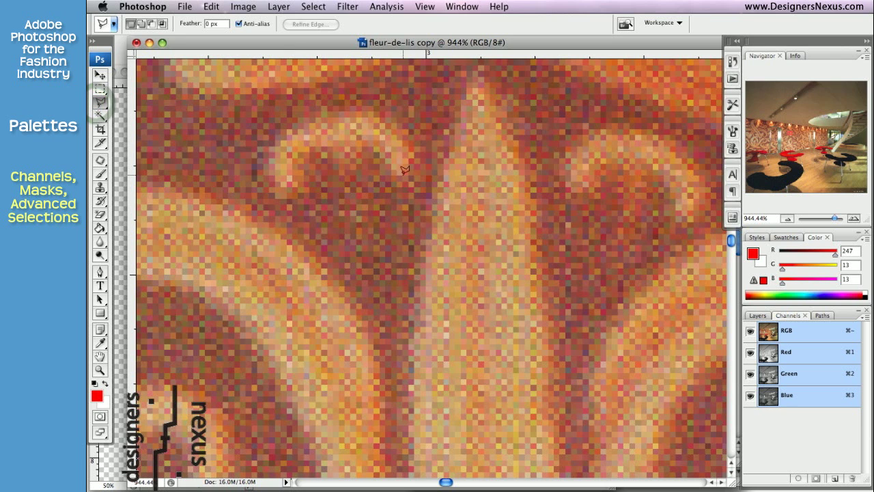
mouse_move(403, 174)
mouse_down()
mouse_move(408, 136)
mouse_move(392, 118)
mouse_move(359, 108)
mouse_move(311, 118)
mouse_up()
key(Escape)
click(788, 219)
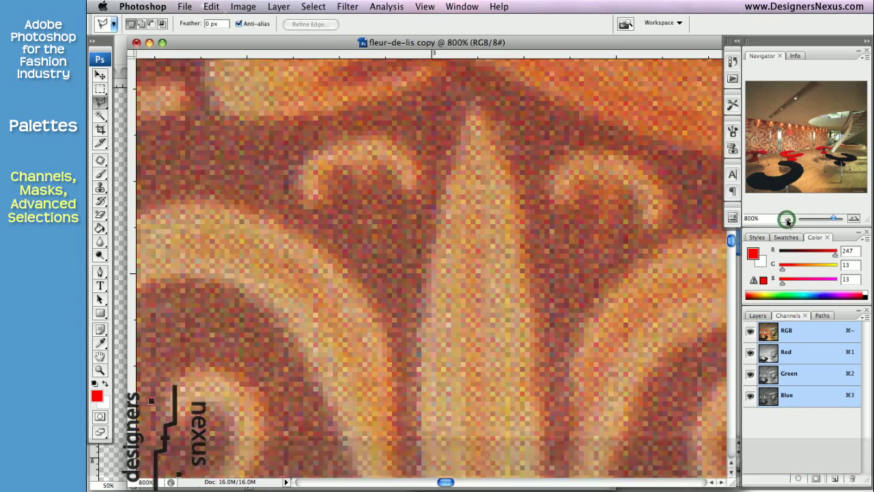
click(787, 219)
click(787, 219)
click(787, 218)
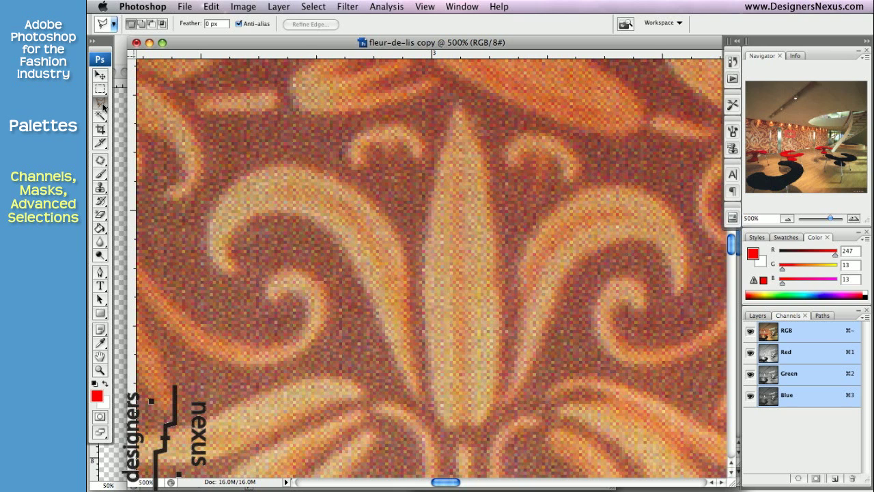
Lasso the centre petal, save it as channel Alpha 1, show and target Alpha 1, then deselect
click(466, 419)
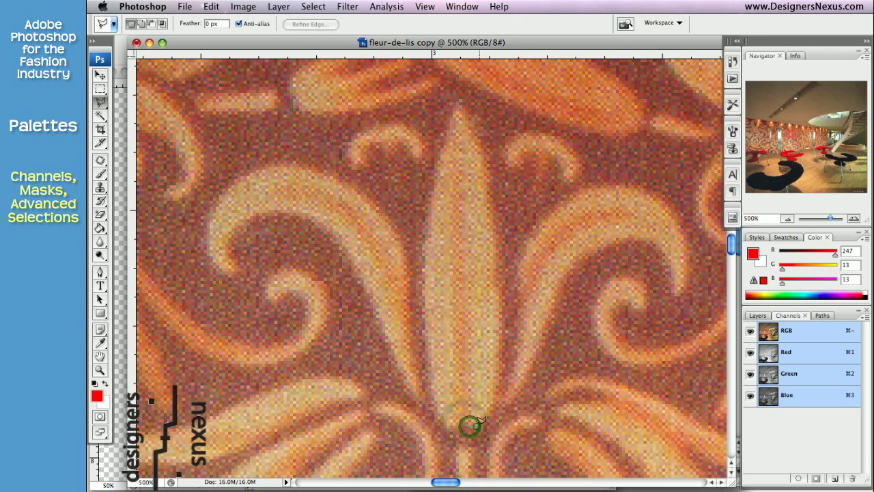
mouse_move(502, 394)
mouse_down()
mouse_move(490, 410)
mouse_move(497, 388)
mouse_move(430, 273)
mouse_move(429, 362)
mouse_move(441, 410)
mouse_move(464, 423)
mouse_up()
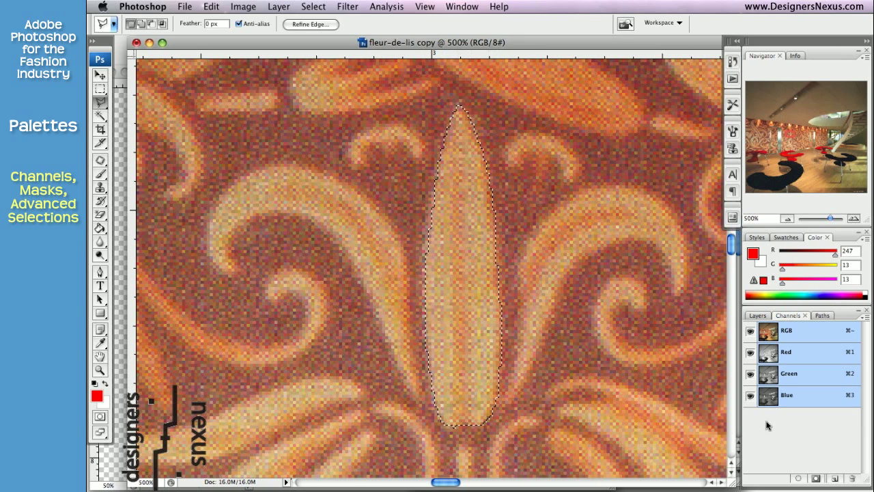
click(816, 479)
click(751, 416)
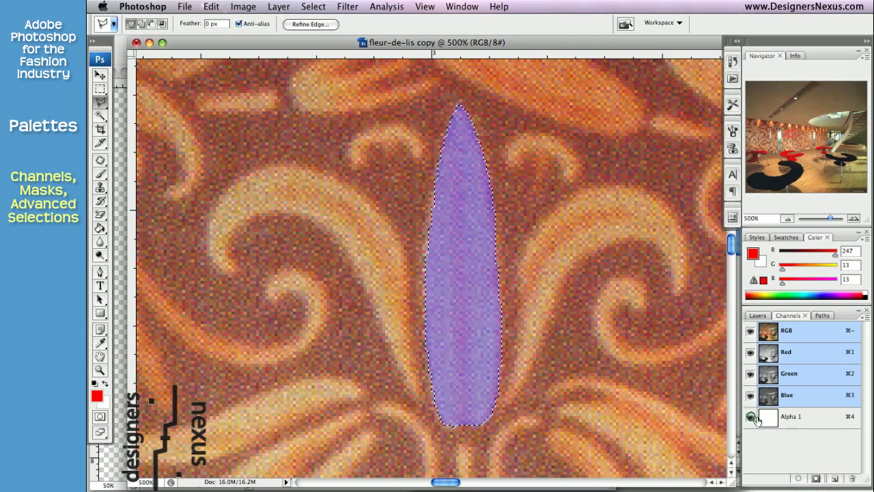
click(796, 416)
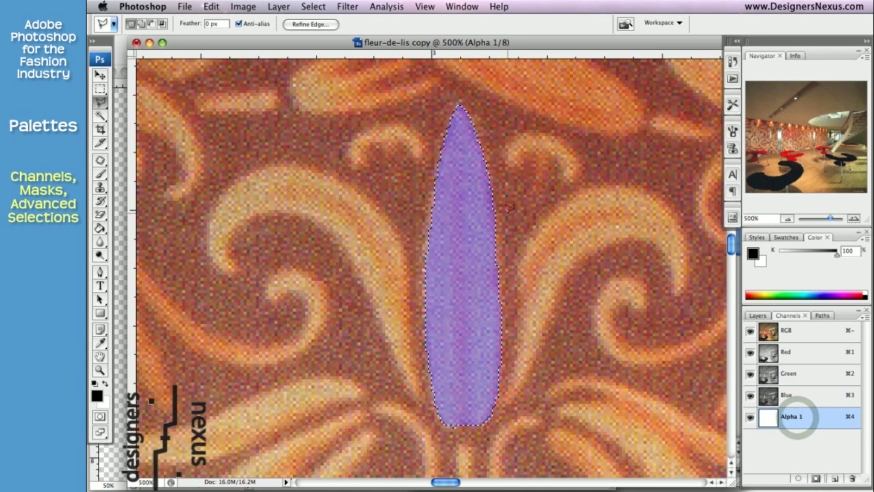
key(super+d)
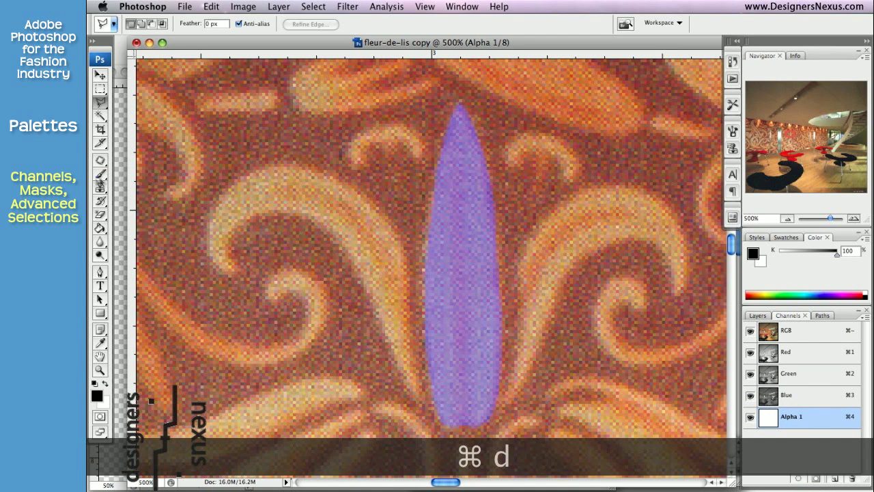
Brush the left and right swirls into the Alpha 1 mask
click(100, 174)
mouse_move(418, 152)
mouse_down()
mouse_move(402, 131)
mouse_move(359, 137)
mouse_move(356, 161)
mouse_move(368, 138)
mouse_move(414, 149)
mouse_move(396, 132)
mouse_move(352, 150)
mouse_up()
mouse_move(511, 152)
mouse_down()
mouse_move(566, 147)
mouse_move(540, 142)
mouse_move(574, 177)
mouse_up()
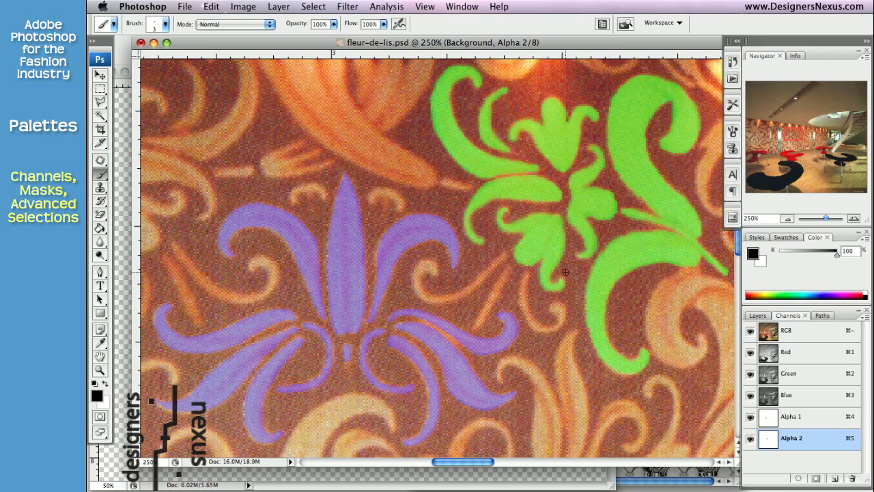
key(super+shift+4)
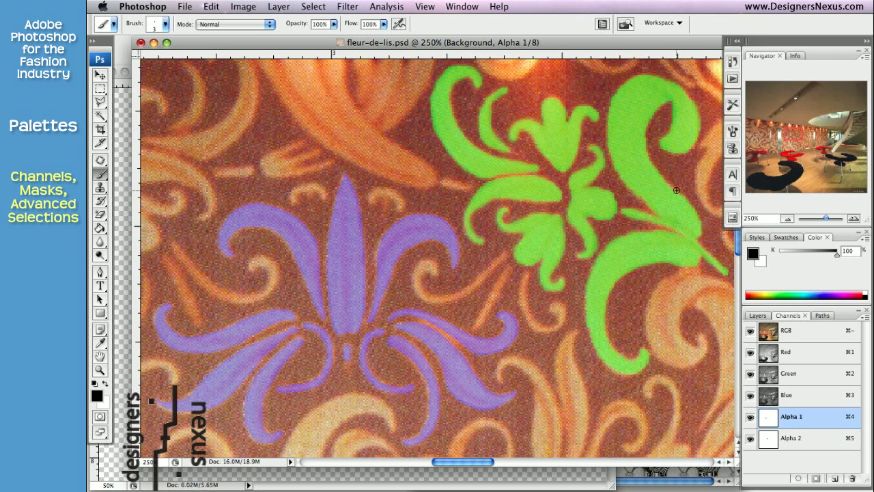
click(825, 331)
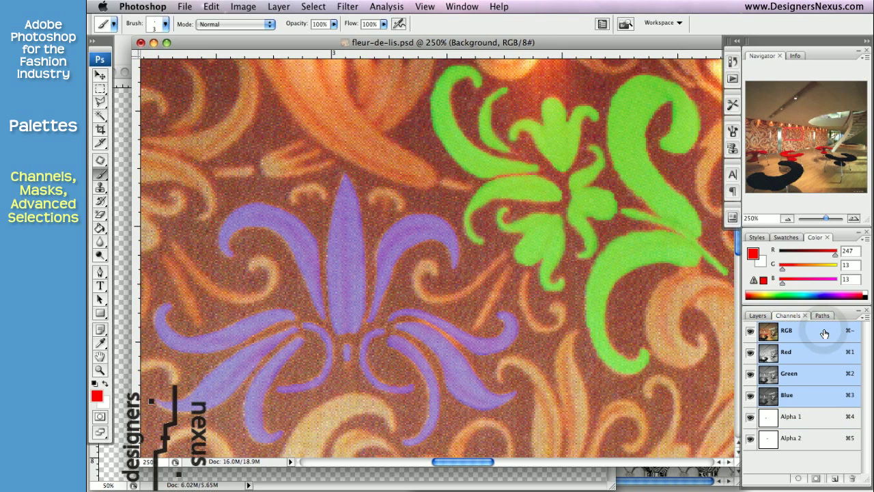
click(750, 416)
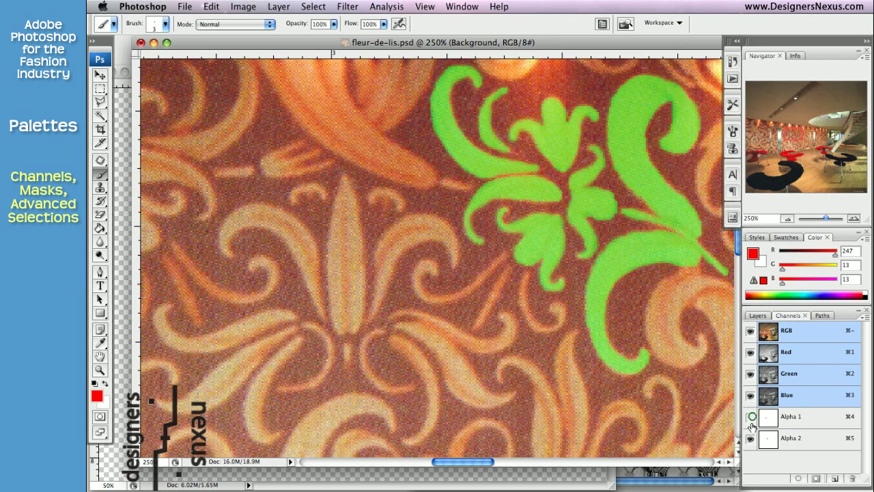
click(750, 438)
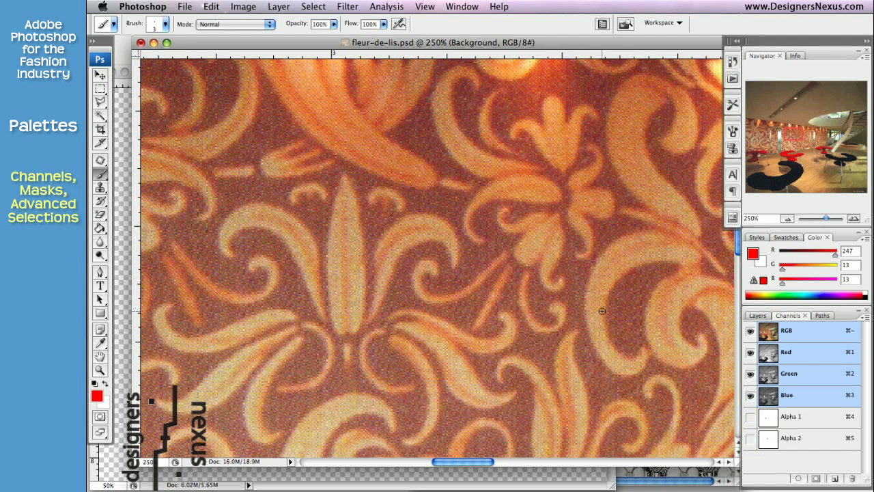
click(817, 419)
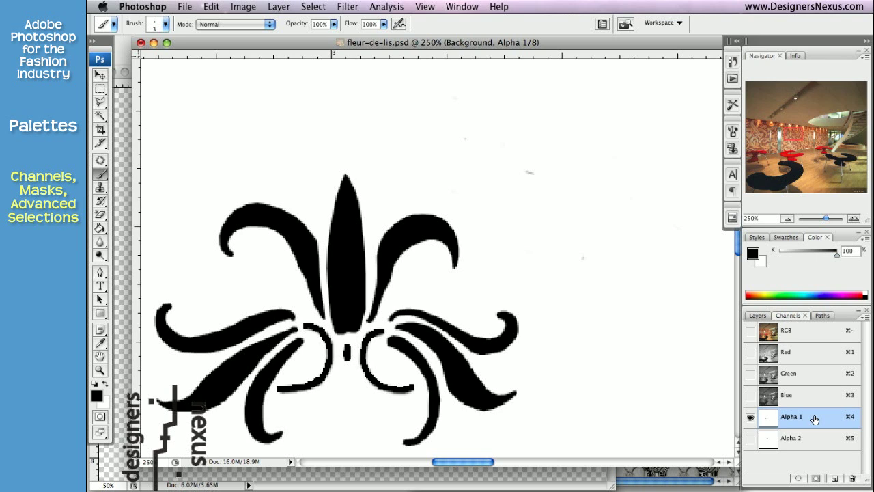
click(749, 332)
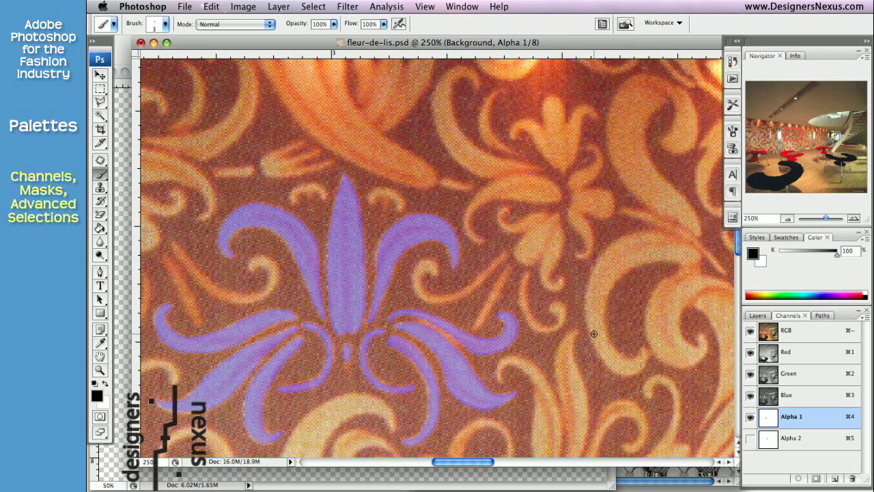
key(v)
click(750, 438)
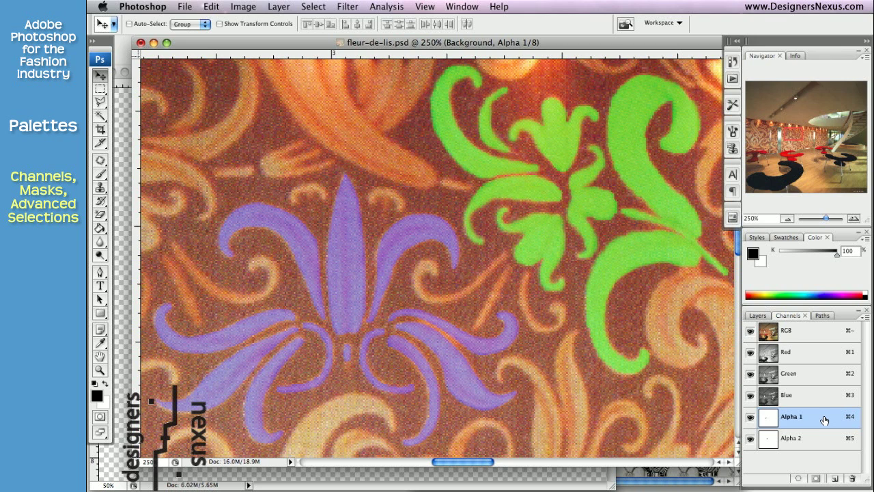
drag(824, 420, 834, 482)
click(750, 417)
click(749, 438)
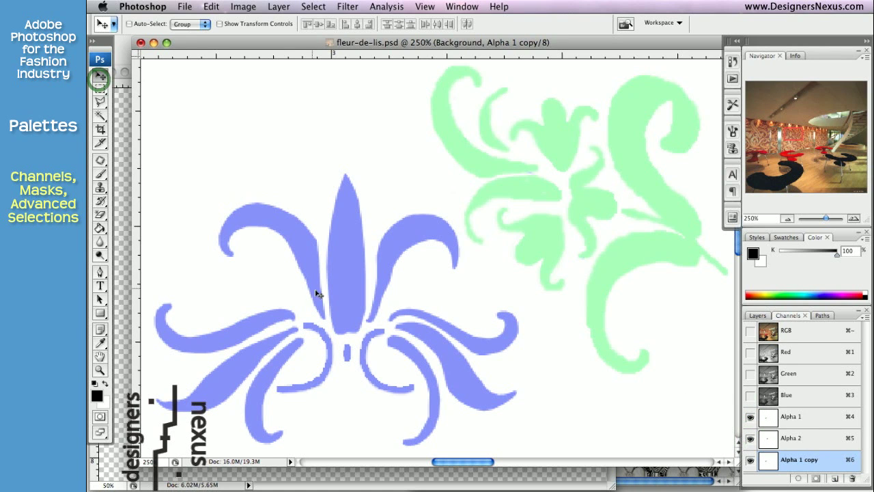
drag(341, 295, 440, 230)
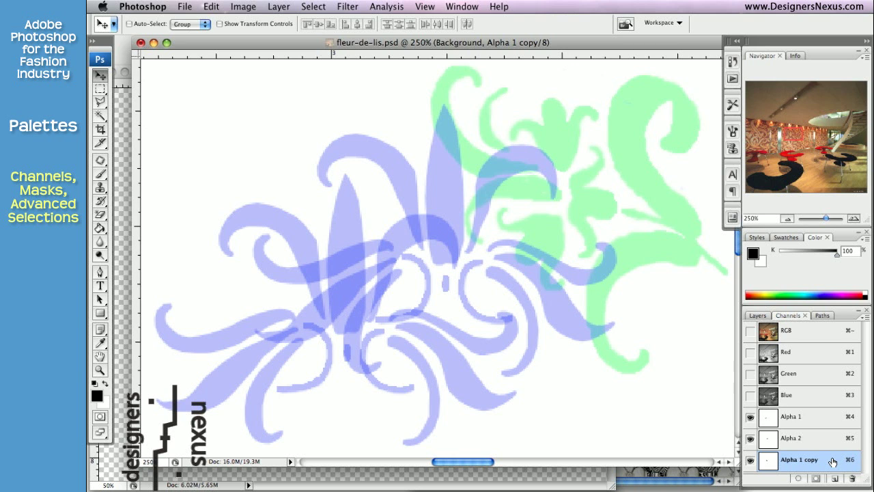
drag(832, 462, 852, 478)
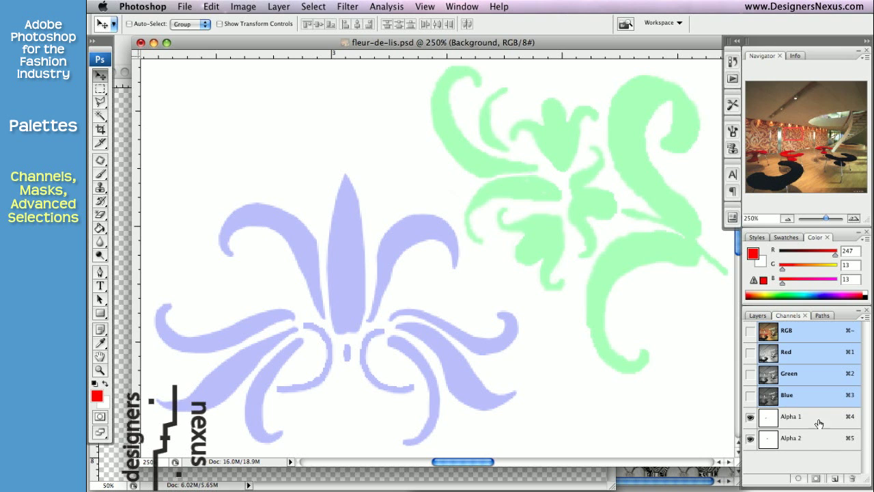
click(750, 332)
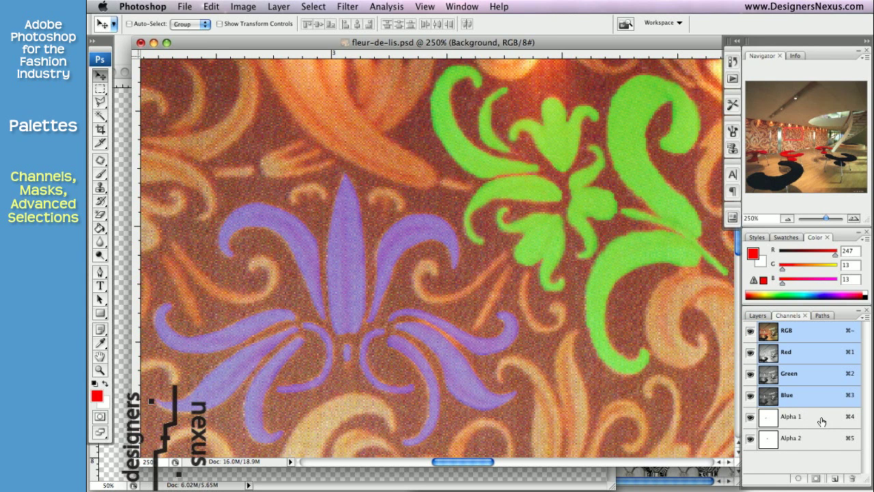
double_click(822, 421)
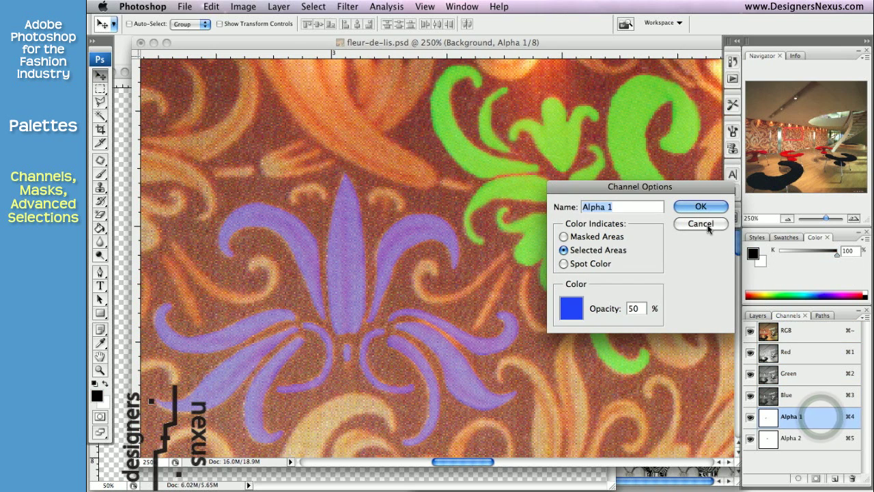
click(700, 224)
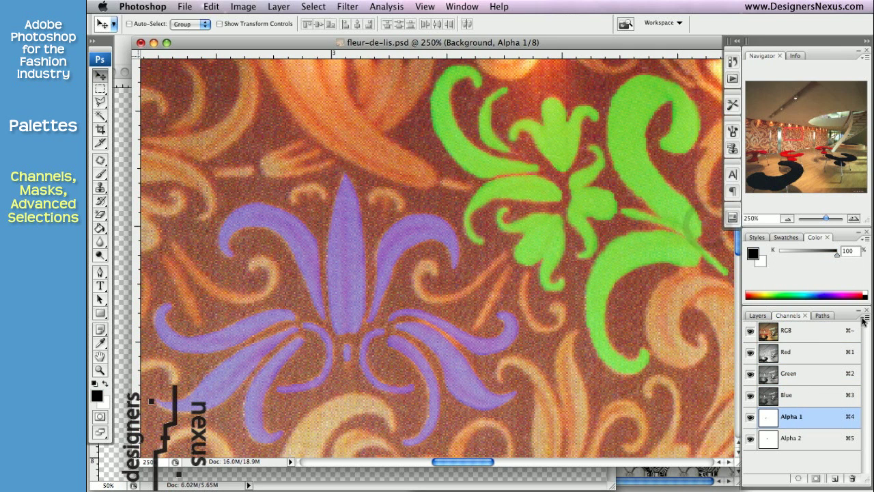
click(864, 319)
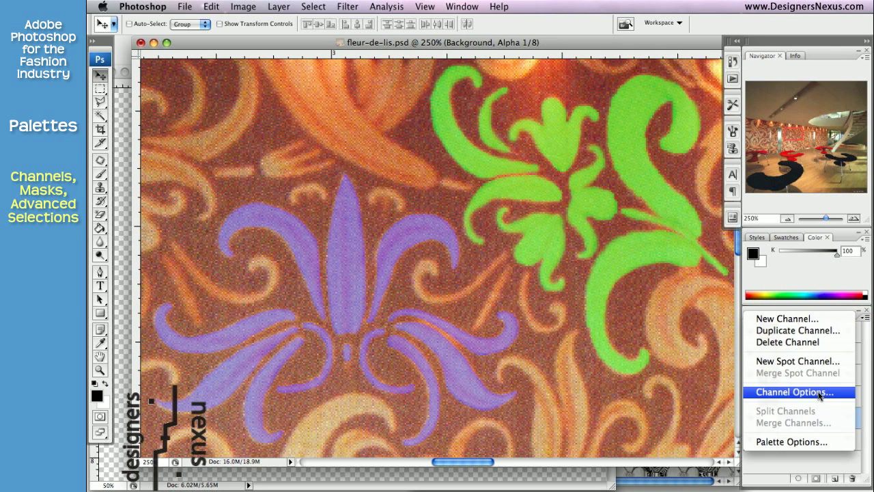
click(820, 393)
click(703, 225)
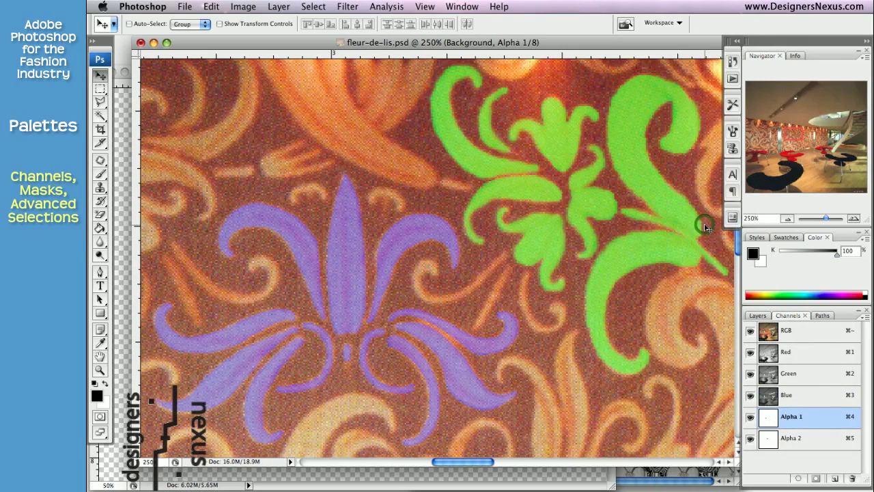
key(super+5)
key(m)
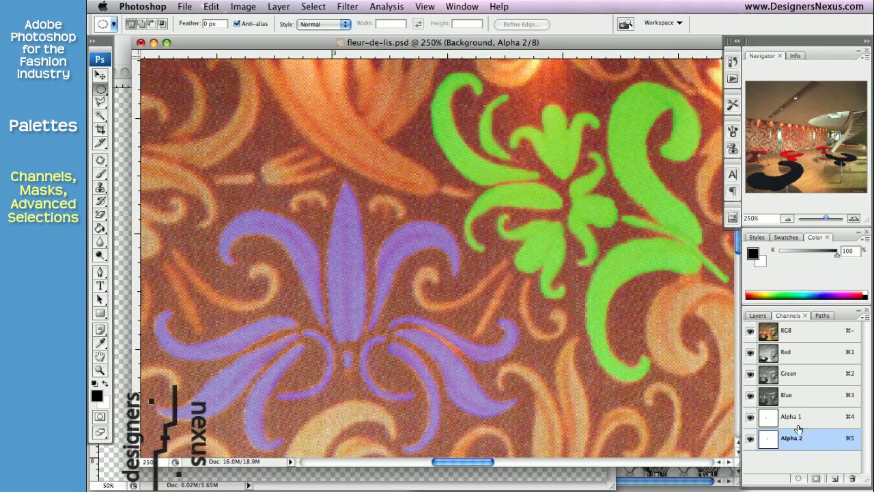
right_click(828, 421)
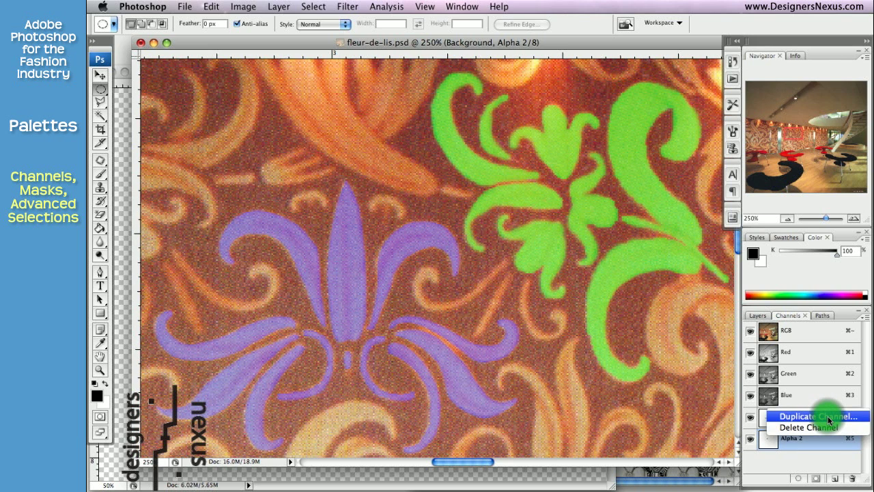
click(843, 463)
click(863, 319)
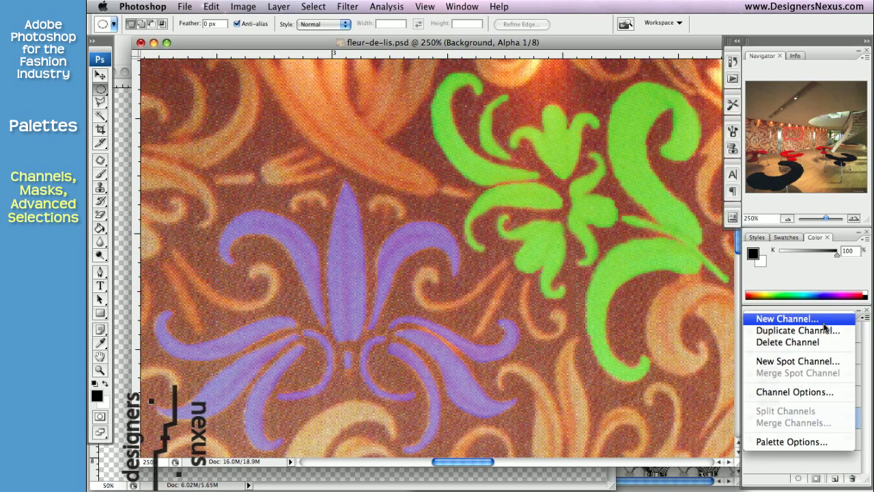
click(779, 464)
Draw a circle above the purple fleur-de-lis and save it as channel 'new selection'
click(789, 438)
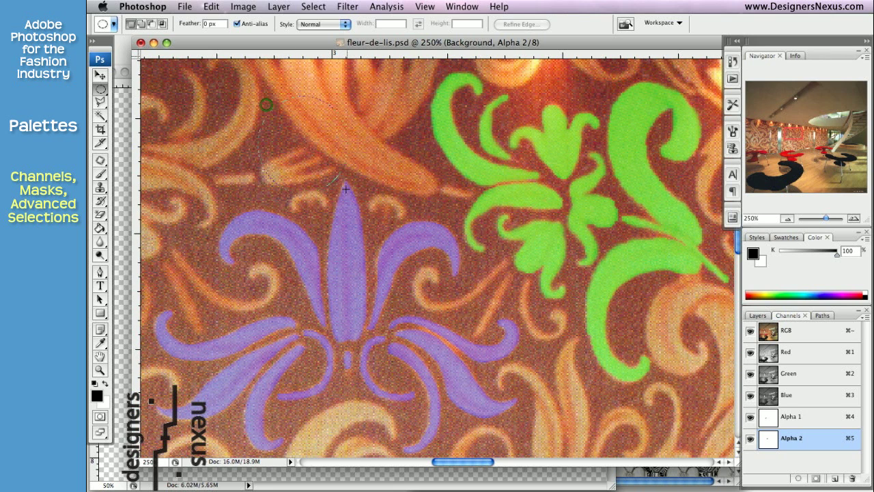
drag(396, 241, 397, 240)
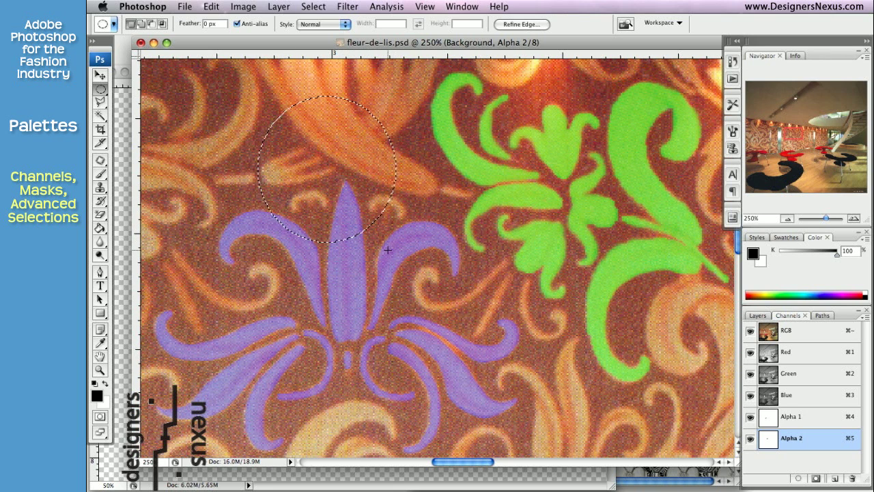
right_click(330, 161)
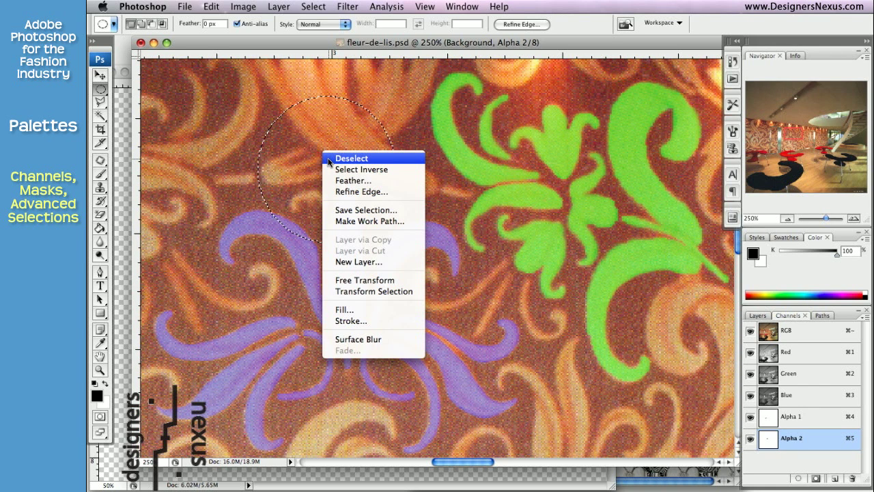
click(339, 210)
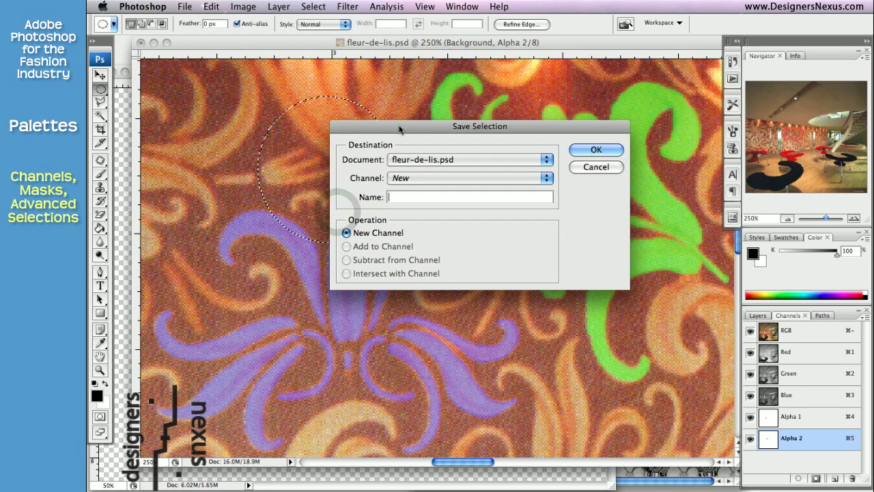
drag(400, 130, 333, 124)
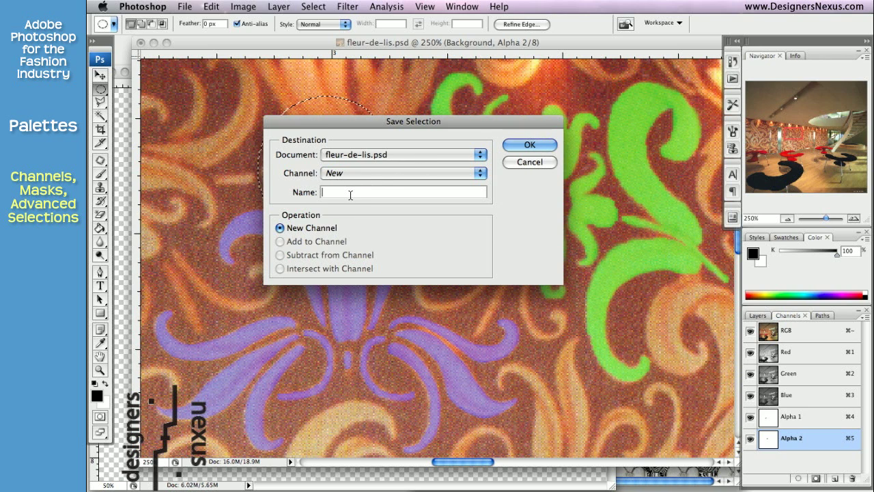
text(n)
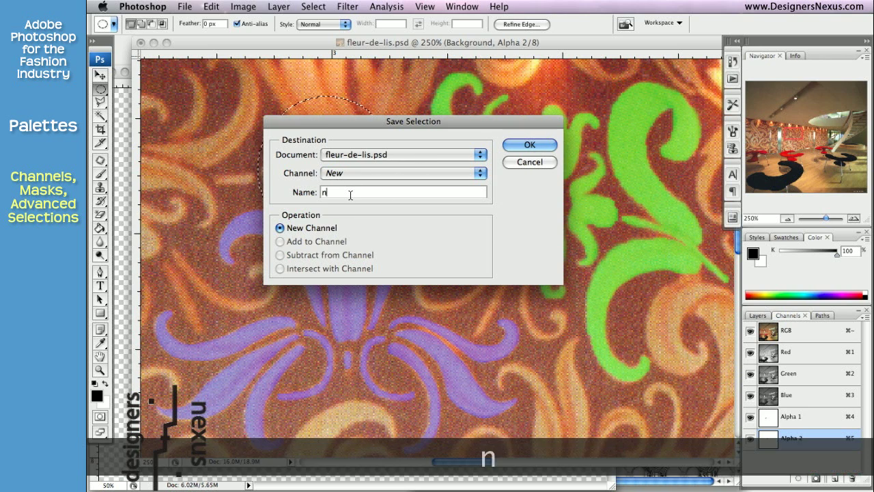
text(ew selection)
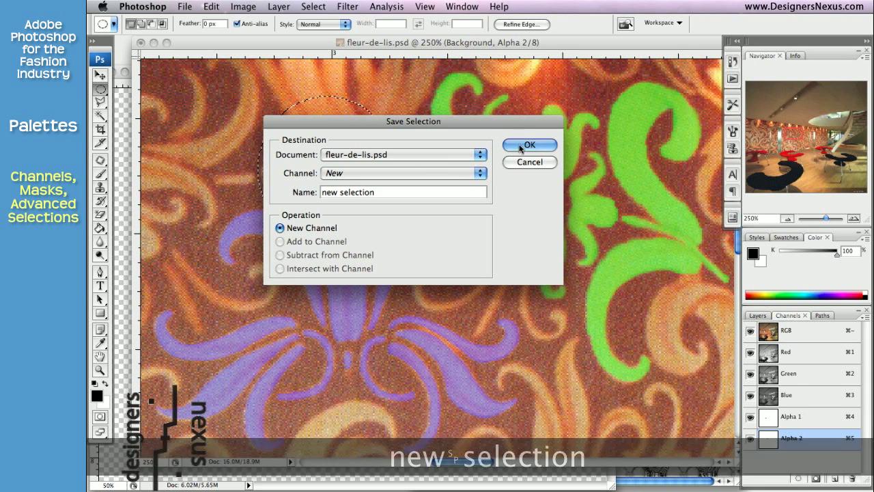
click(519, 144)
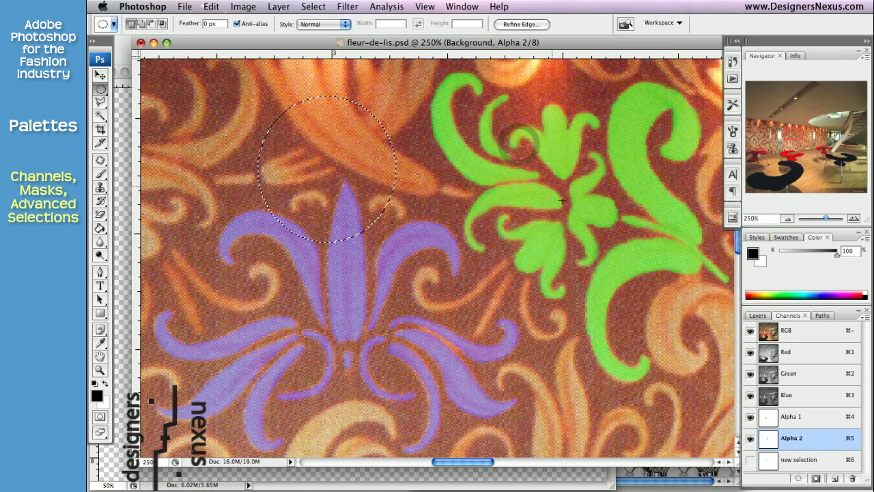
Show RGB with the Alpha 1 and Alpha 2 overlays, and move the circle right of the fleur-de-lis
click(811, 461)
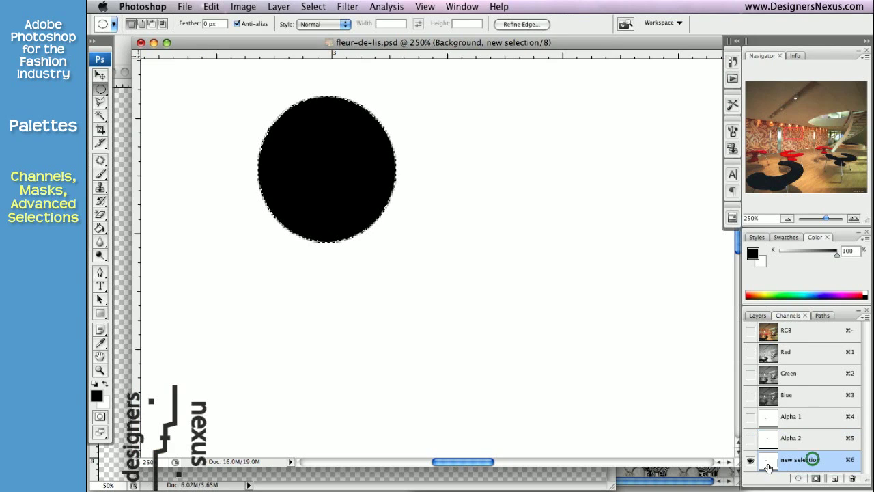
click(750, 332)
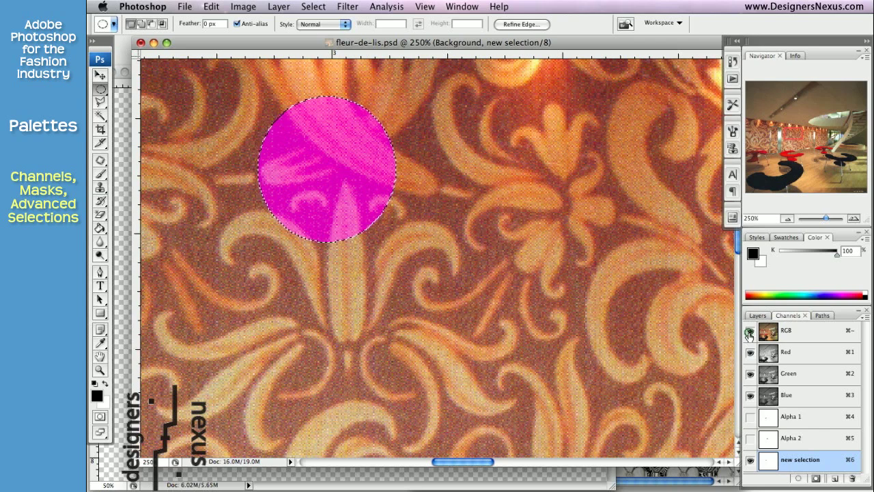
click(750, 437)
click(750, 417)
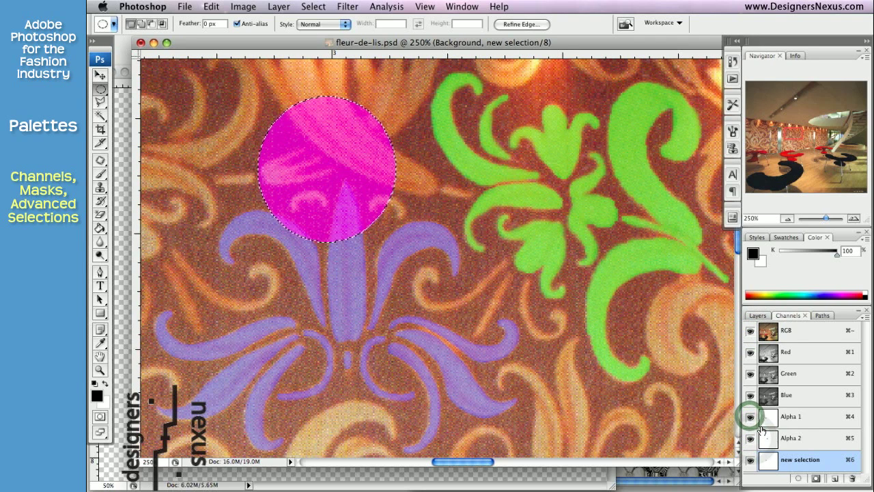
drag(311, 153, 445, 251)
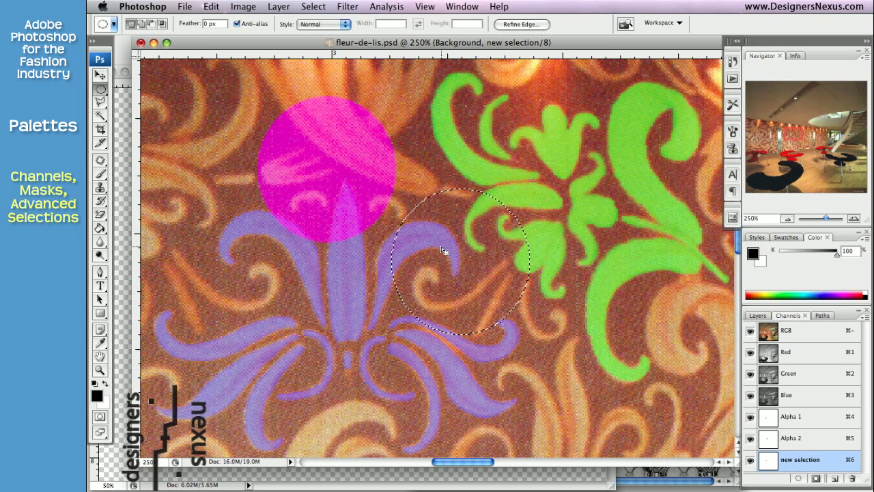
Save the second circle as a channel named '2nd selection' and show its overlay
click(314, 7)
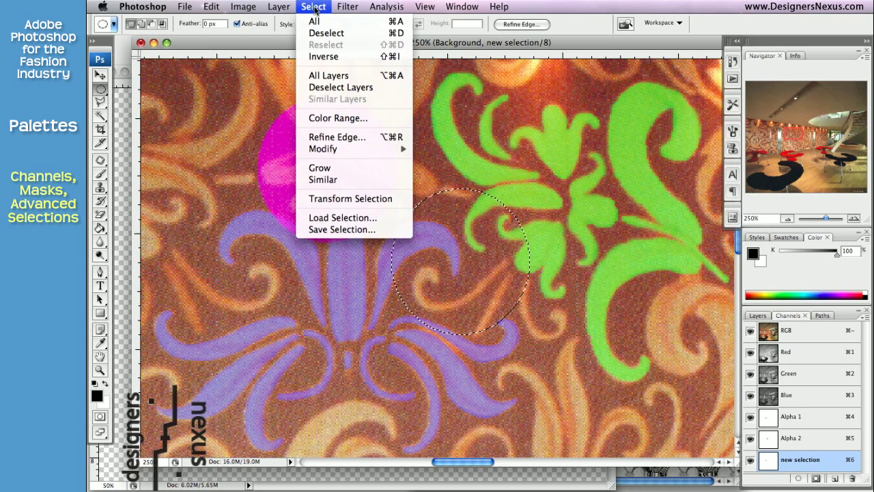
click(323, 232)
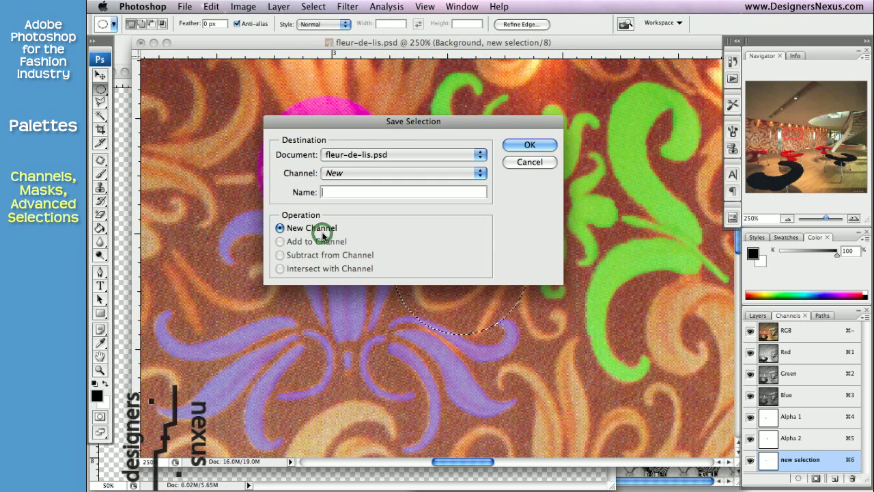
drag(358, 120, 278, 74)
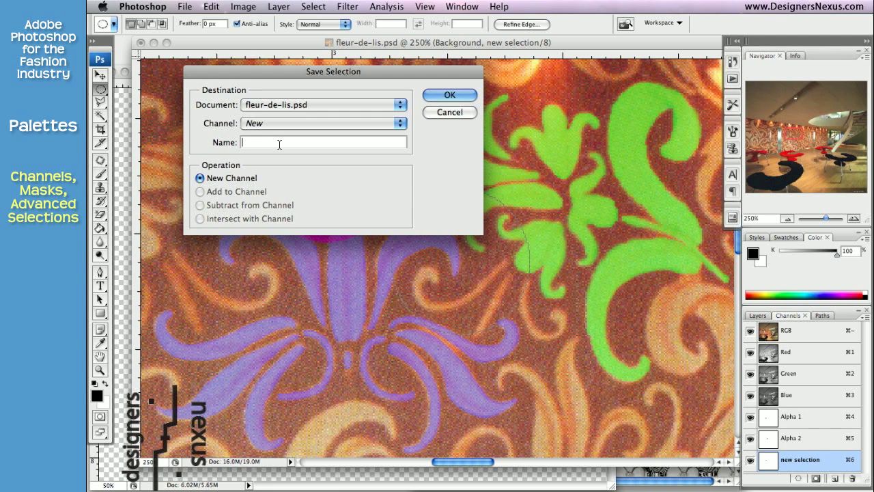
text(2nd )
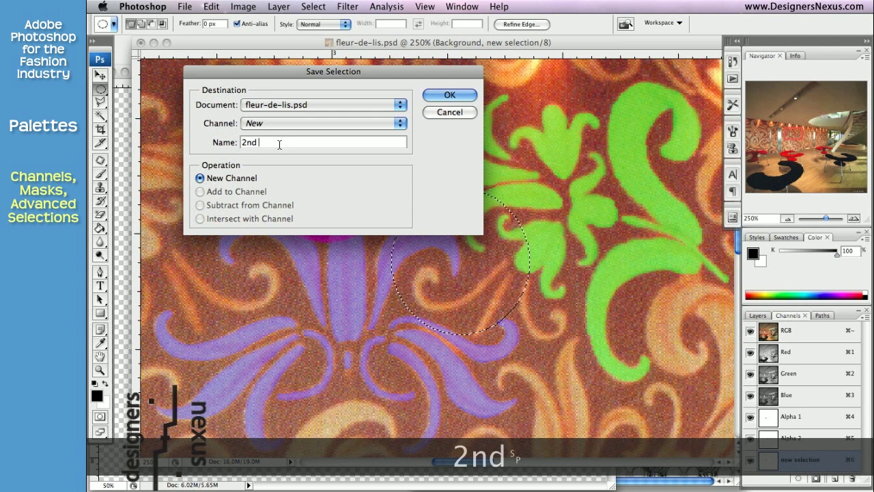
text(selection)
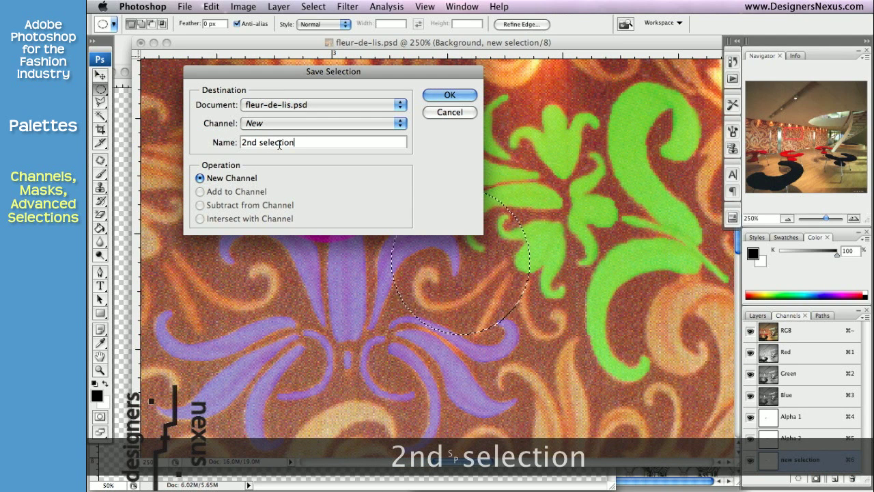
click(449, 95)
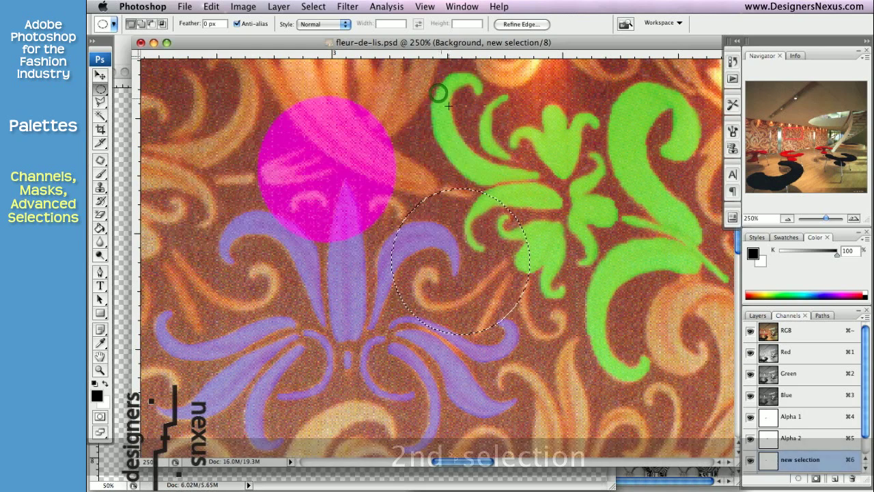
drag(866, 421, 866, 435)
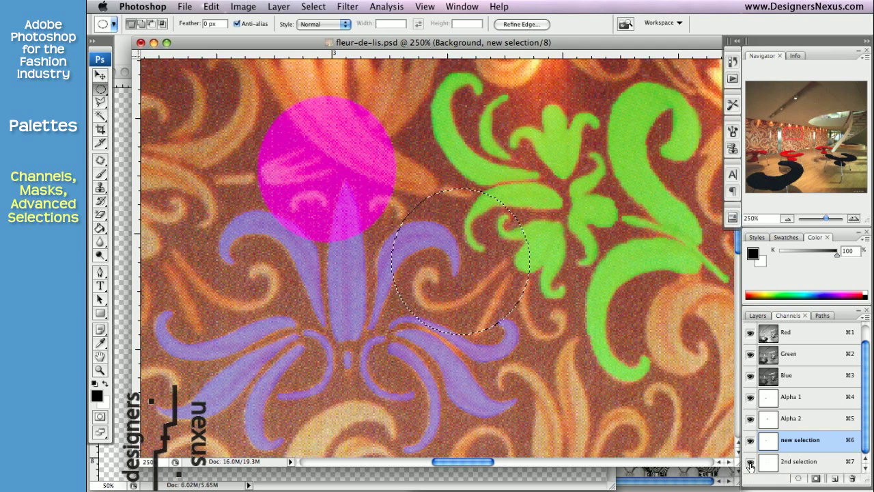
click(750, 462)
Recolour the 2nd selection channel overlay orange, then move the circular marquee to the upper left
click(806, 462)
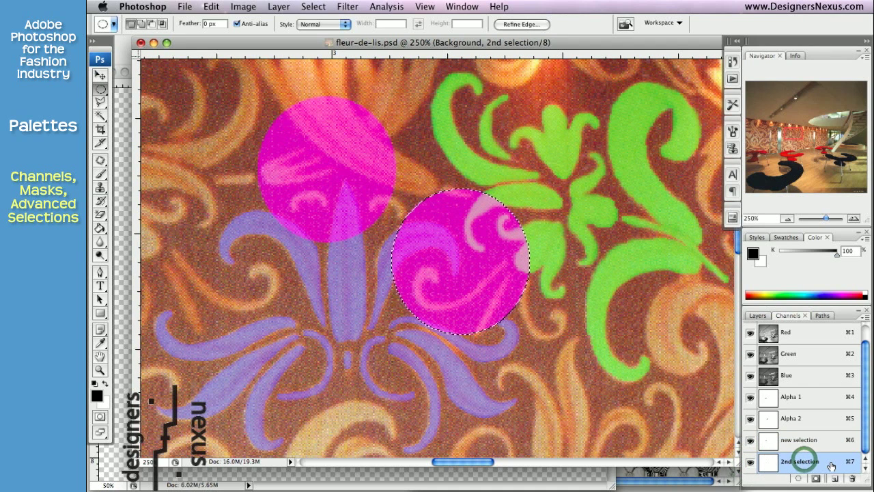
double_click(831, 465)
click(575, 304)
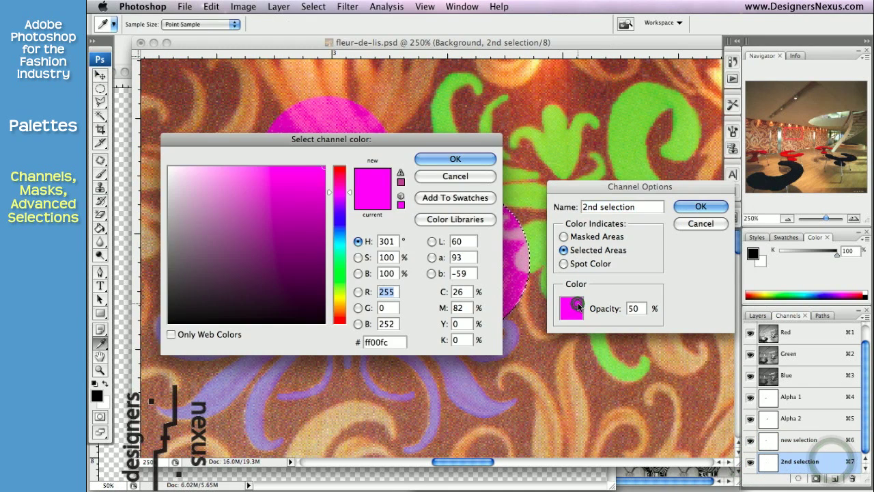
click(341, 307)
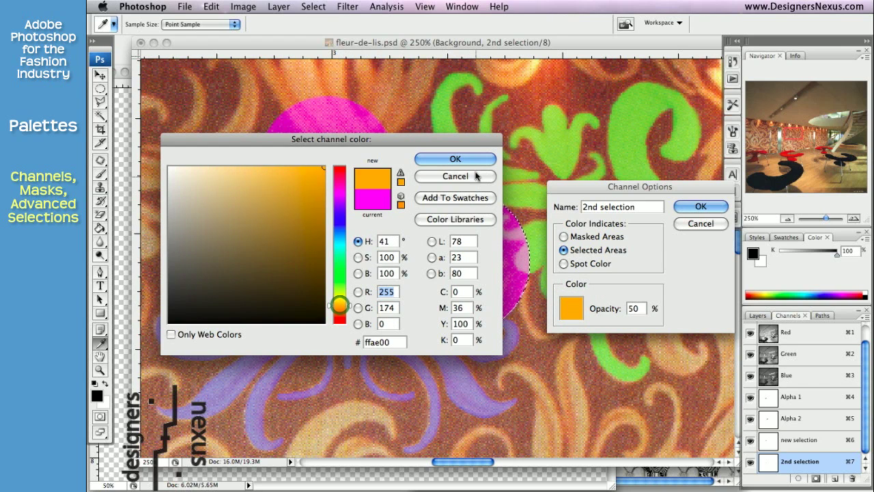
click(453, 160)
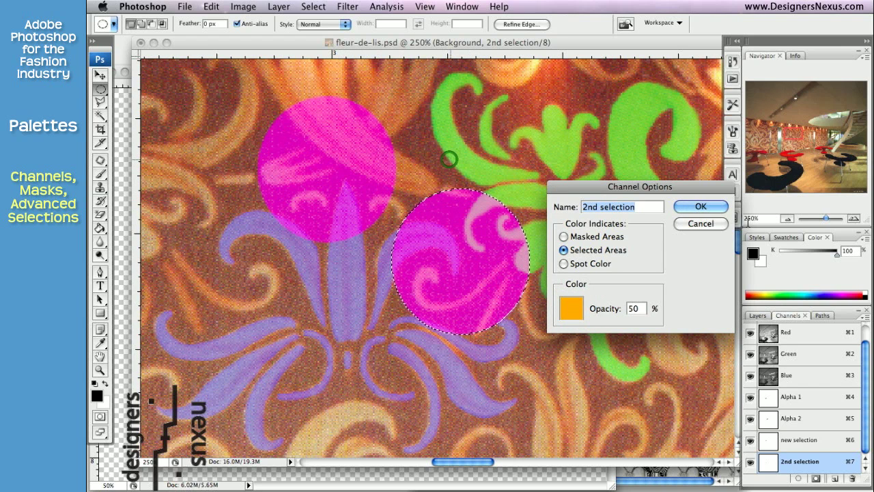
click(700, 207)
key(super+5)
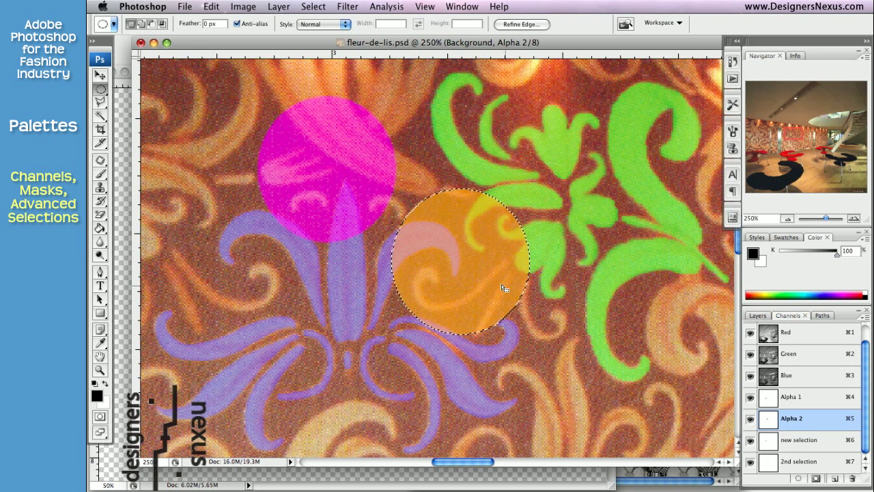
drag(492, 269, 256, 161)
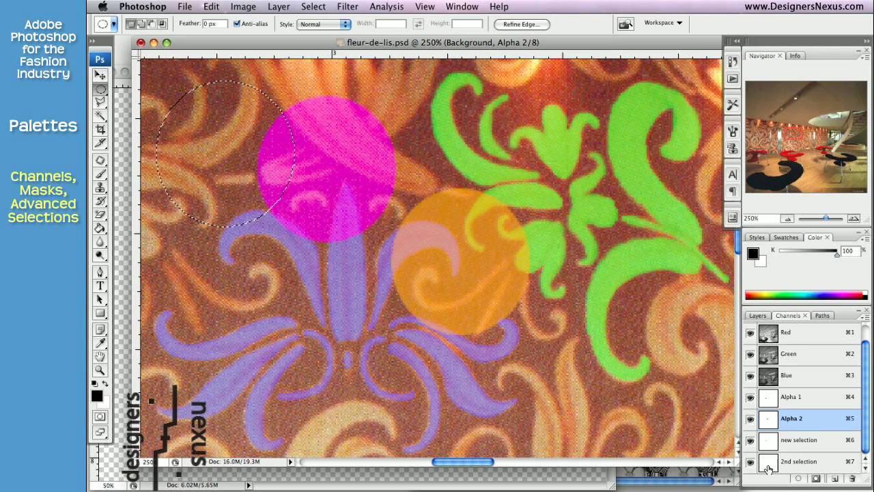
Save the upper-left circular selection as a new Alpha 3 channel and show its overlay
click(817, 479)
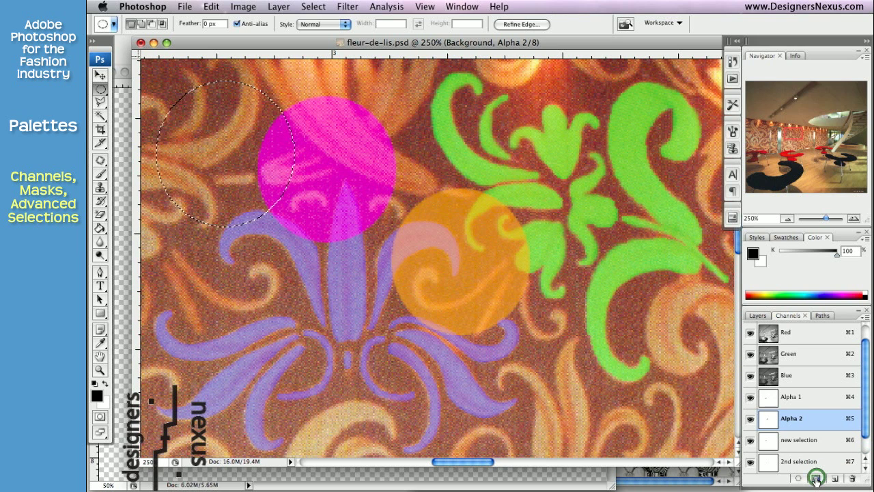
drag(863, 387, 863, 397)
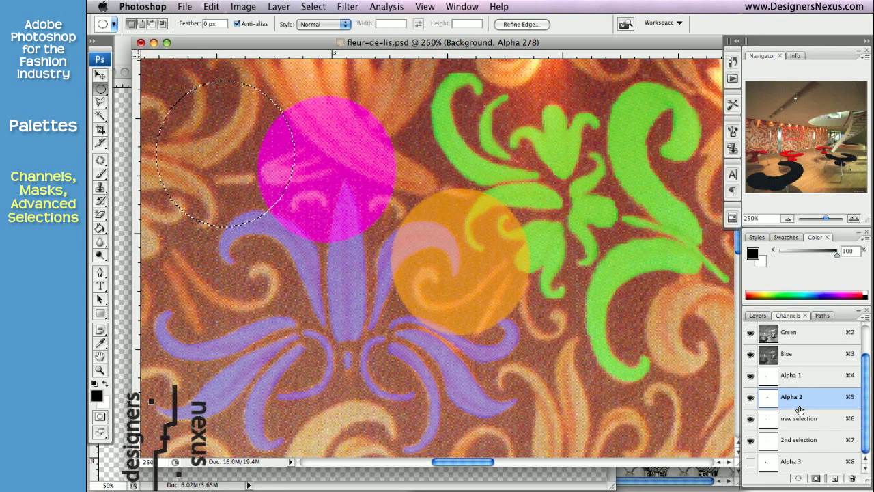
click(750, 463)
click(818, 465)
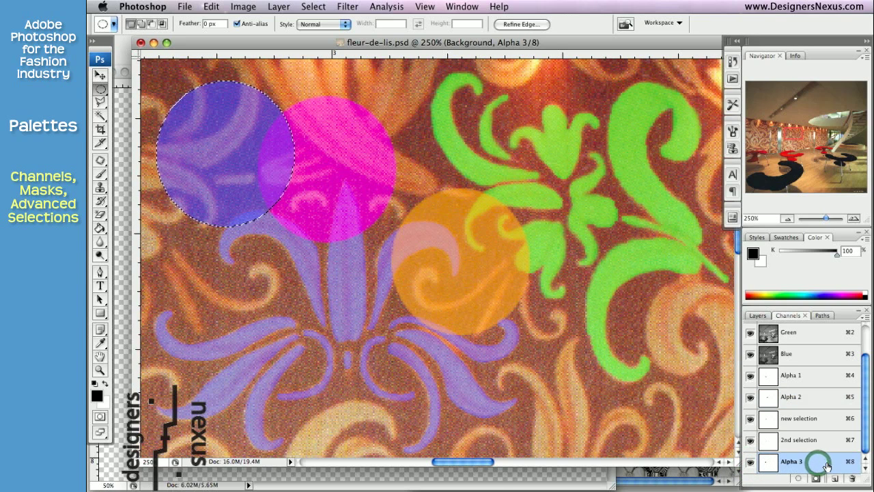
Change the Alpha 3 channel overlay colour from blue to cyan
double_click(819, 463)
click(570, 305)
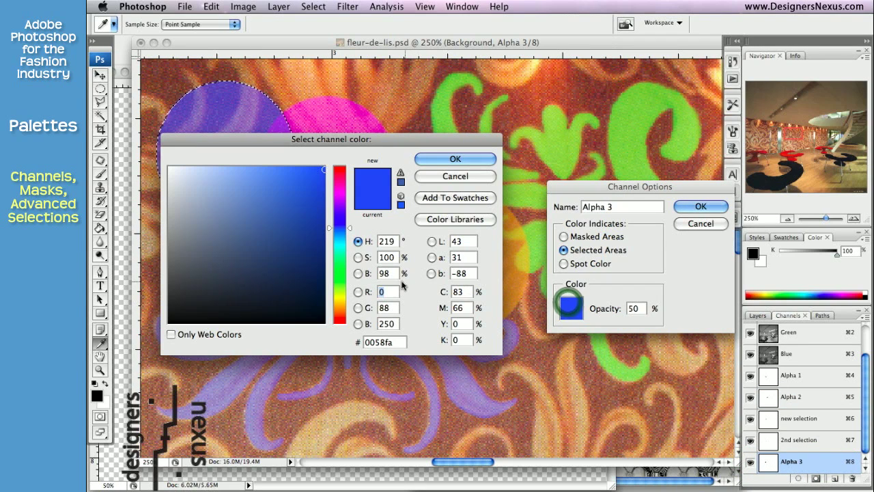
click(340, 243)
click(431, 161)
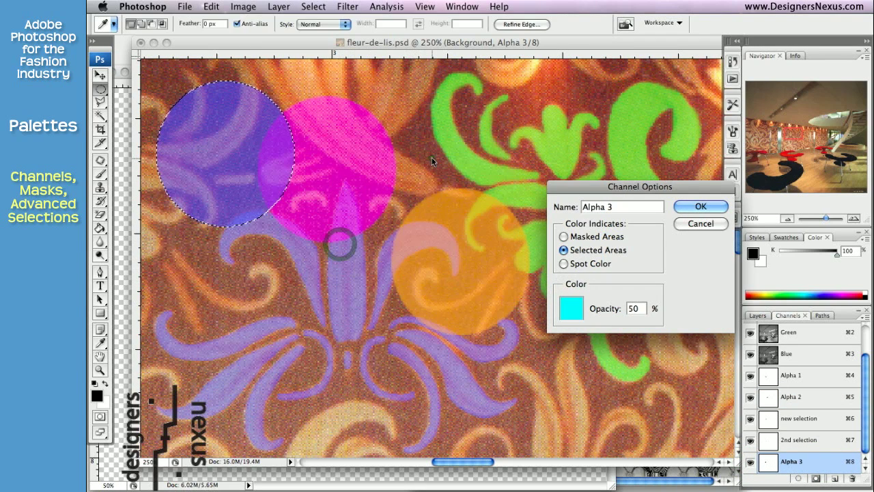
key(Return)
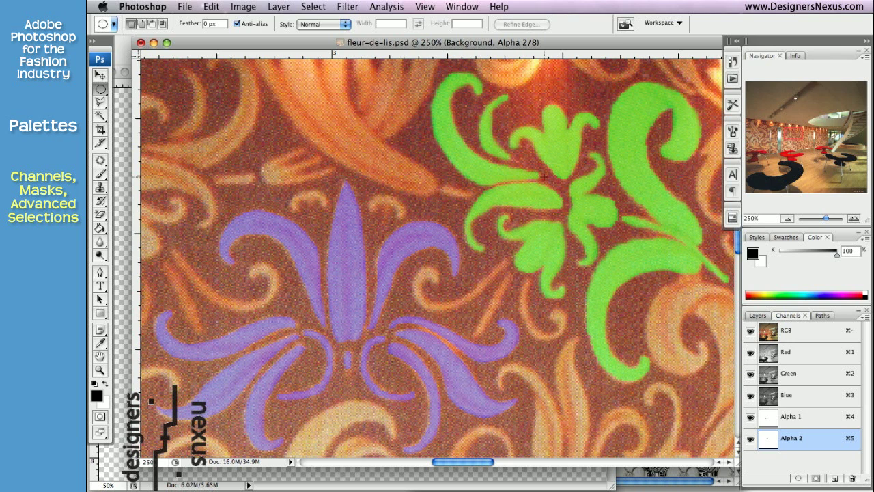
Load the Alpha 1 channel as a selection outlining the purple fleur-de-lis
click(793, 416)
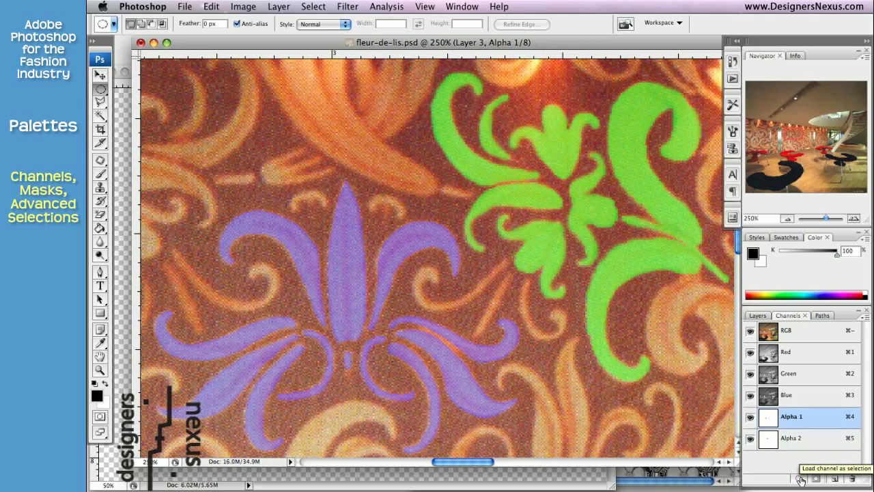
click(800, 480)
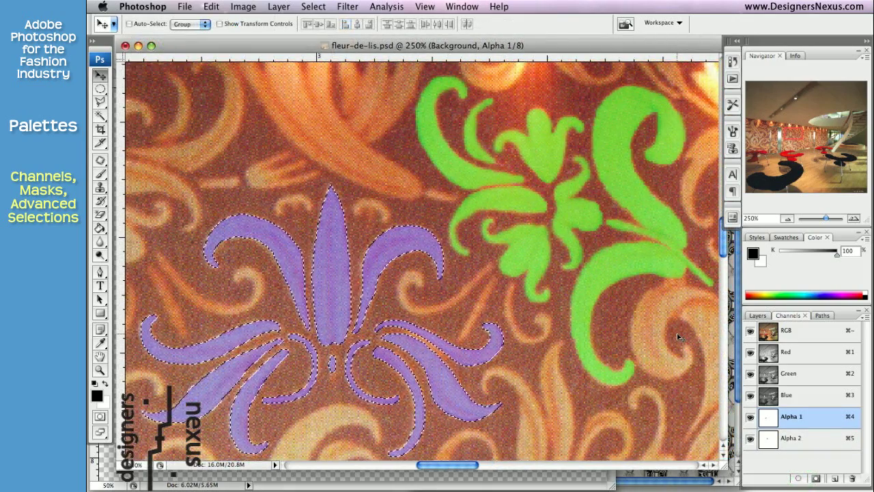
Return to the RGB composite, then select Layer 3 and make the purple plaid visible
click(803, 332)
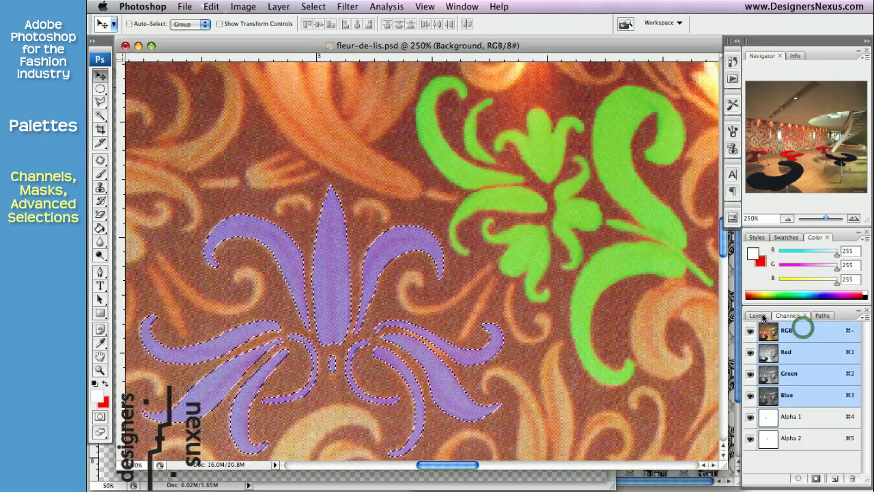
click(760, 316)
click(773, 408)
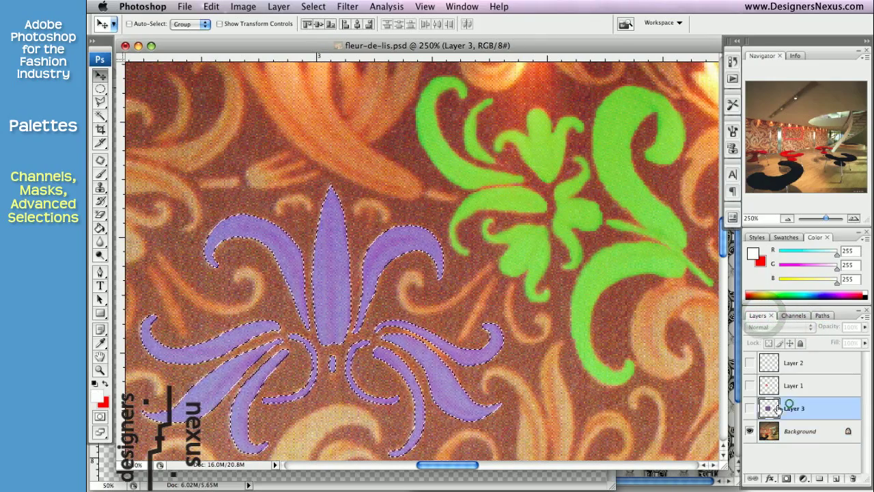
click(750, 408)
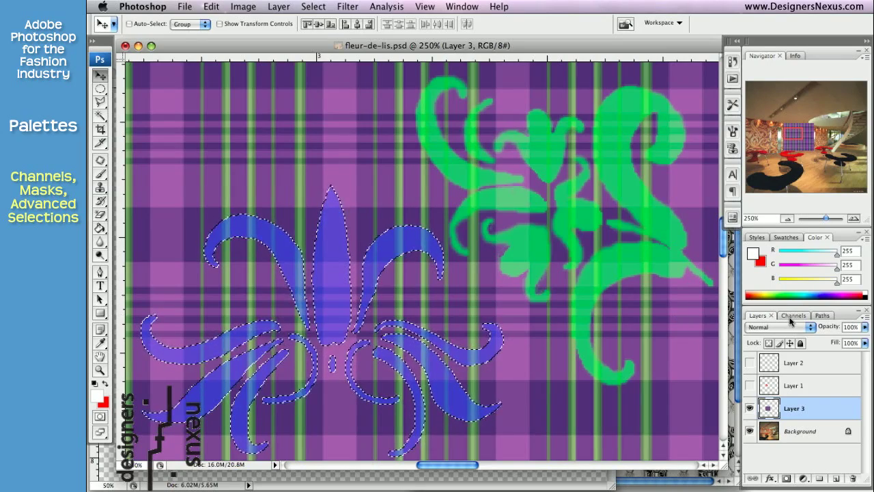
Hide the Alpha 1 and Alpha 2 channel overlays
click(793, 316)
click(750, 416)
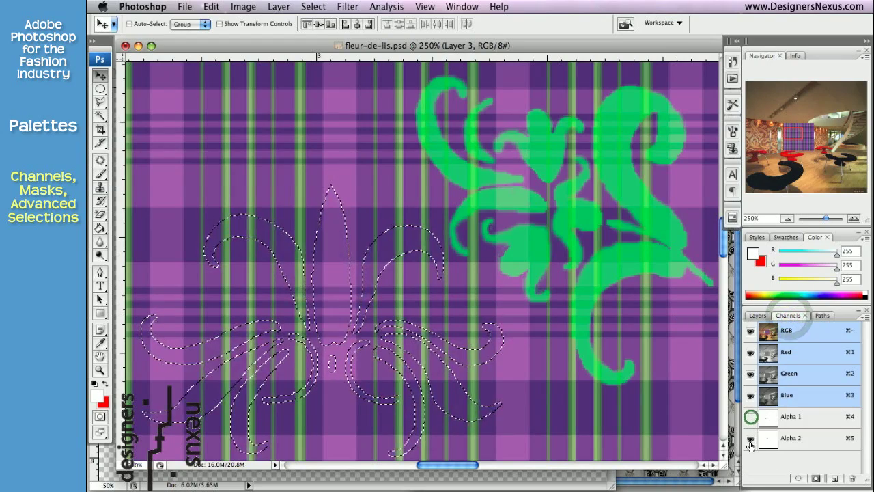
click(750, 438)
click(756, 315)
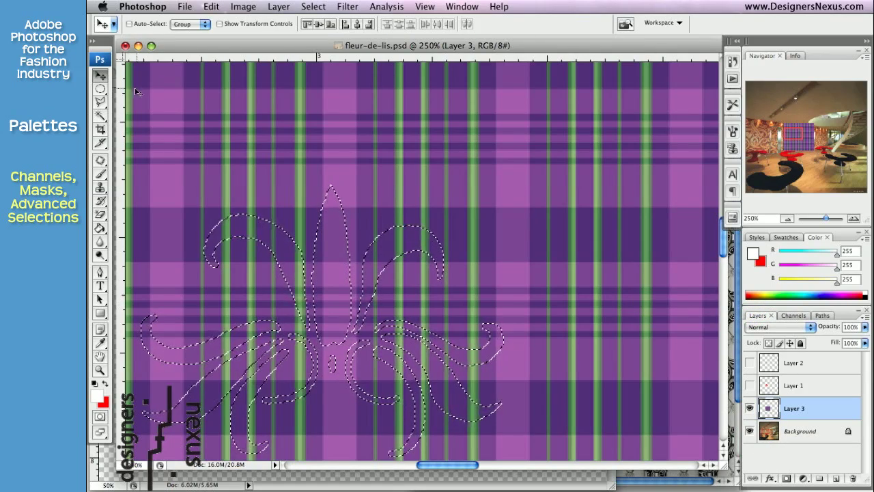
Move the fleur-de-lis selection to the centre and turn it green with Hue/Saturation hue -145
click(100, 89)
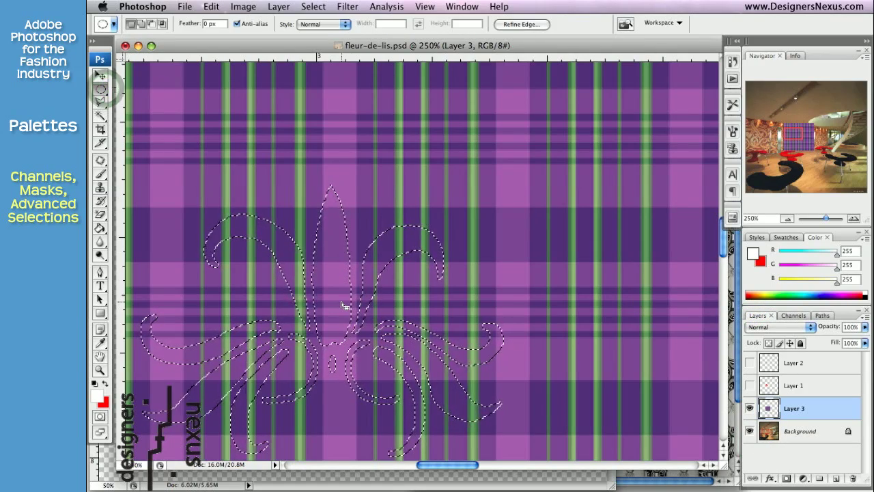
drag(342, 301, 482, 227)
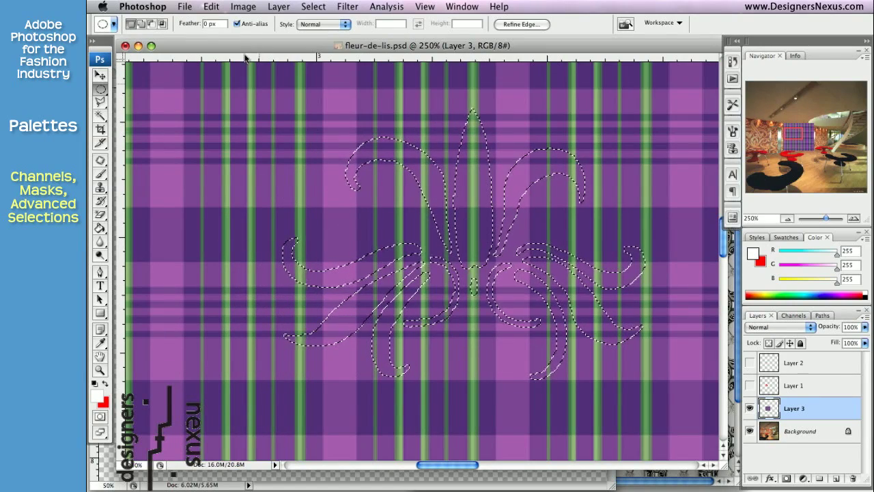
click(240, 7)
mouse_move(266, 40)
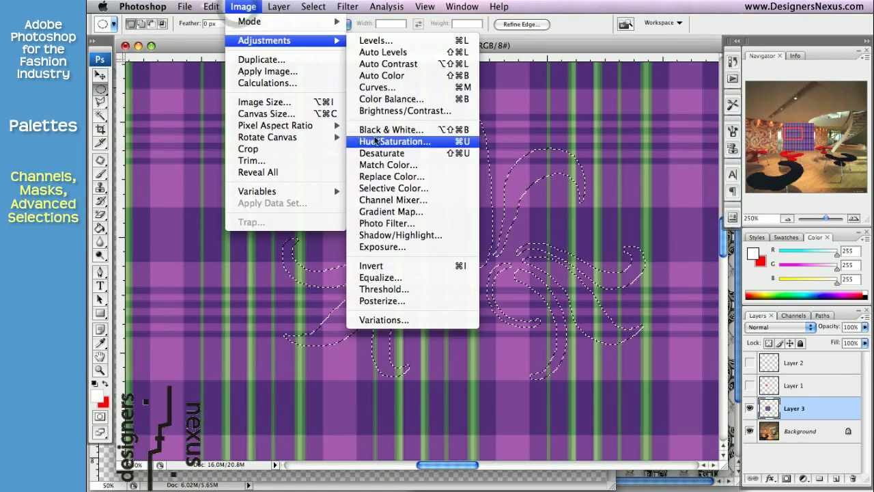
click(376, 144)
drag(653, 257, 605, 258)
click(792, 226)
Hide the Background layer and Option-drag a copy of the green fleur-de-lis to the left
click(750, 431)
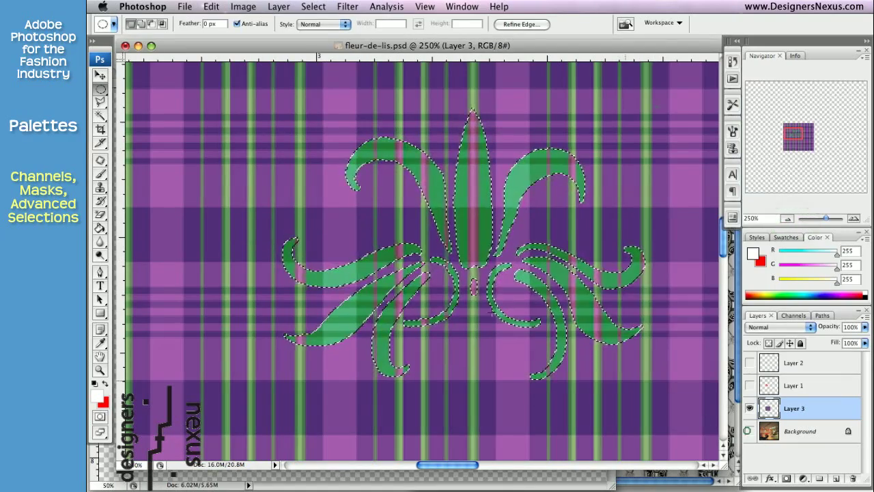
click(100, 75)
drag(522, 229, 486, 212)
key(alt)
click(99, 89)
Swap colours, convert the fleur-de-lis selection to a work path, and add a new empty Layer 4
key(x)
click(819, 316)
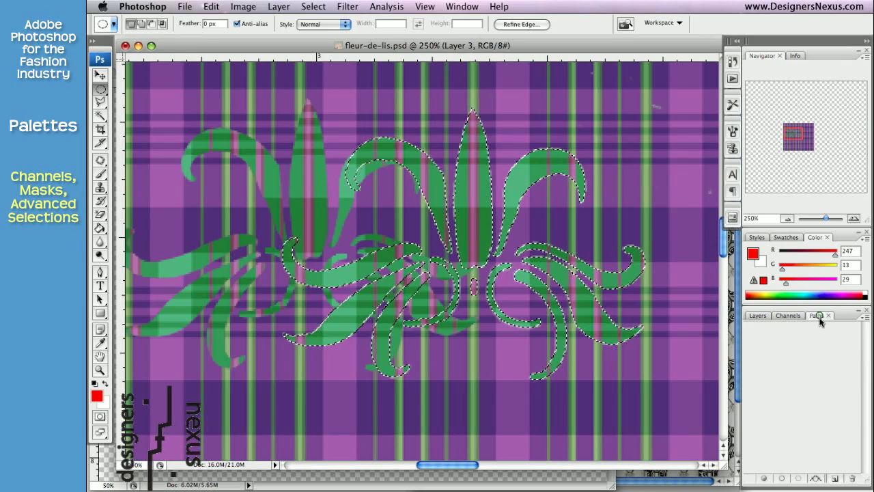
click(814, 479)
click(755, 316)
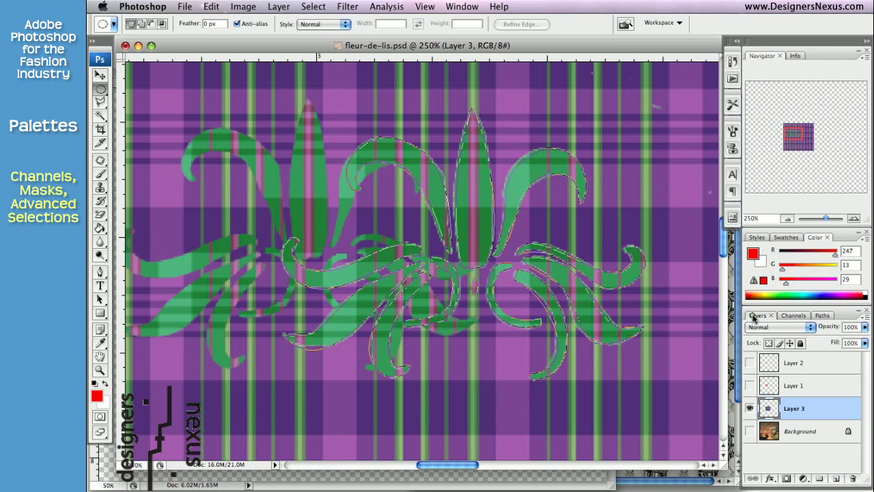
click(836, 478)
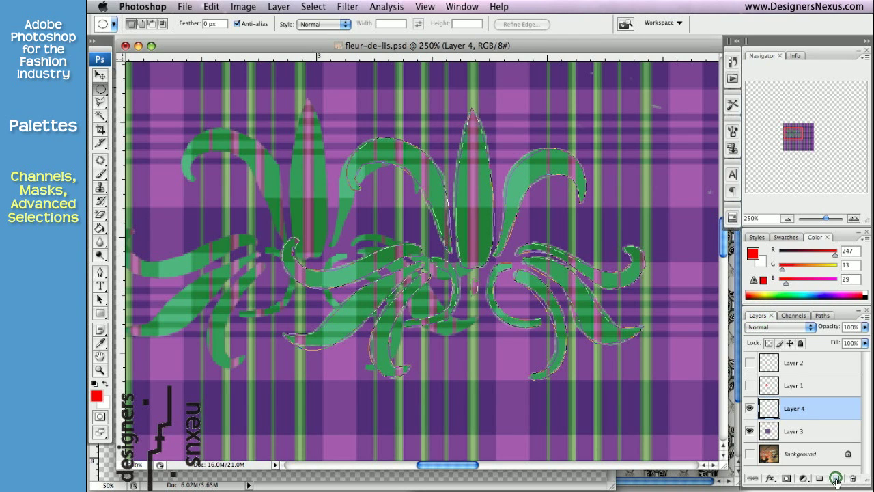